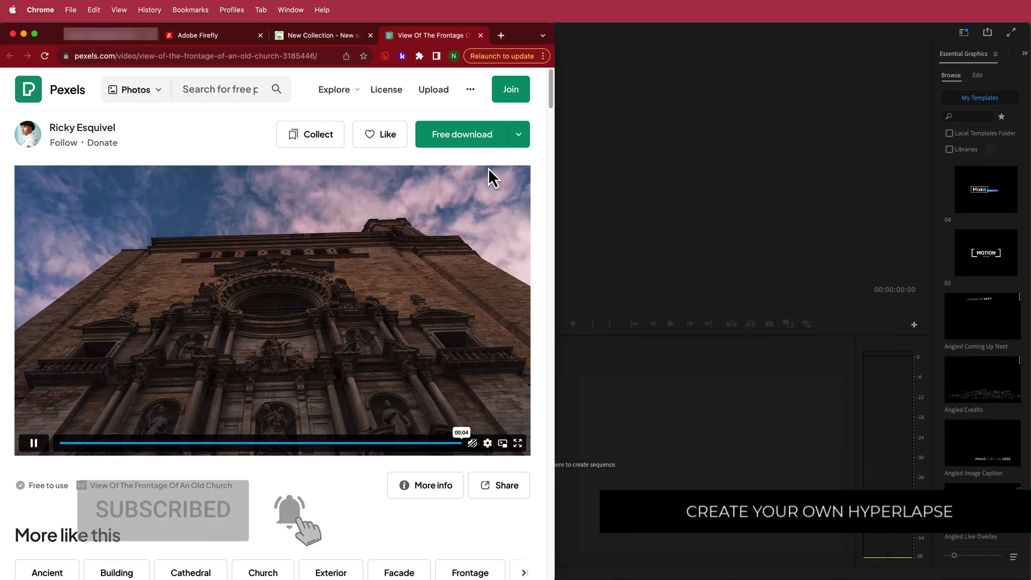
- Switch from the Pexels church frontage page to the HyperlapseV1 project in Premiere Pro
left_click(629, 194)
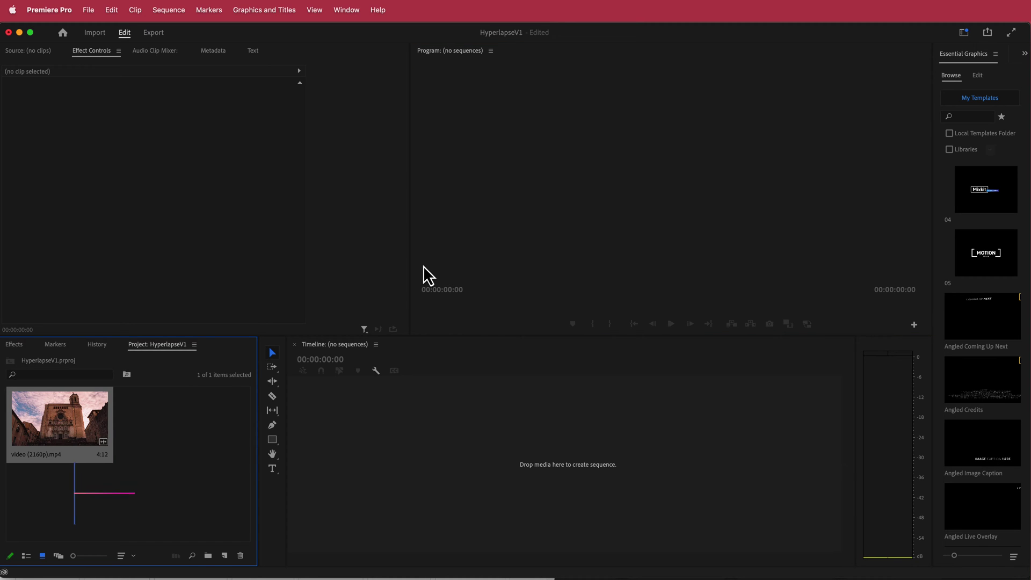
- Build a video (2160p) sequence from the church clip and confirm 3840×2160 at 23.976 fps
left_click_drag(43, 419, 364, 459)
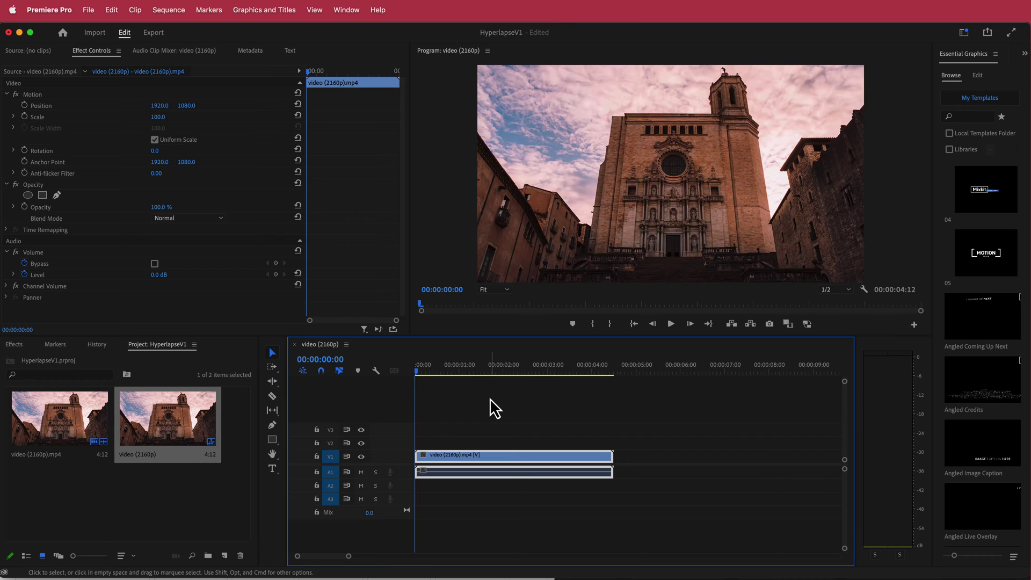
left_click(180, 15)
left_click(187, 31)
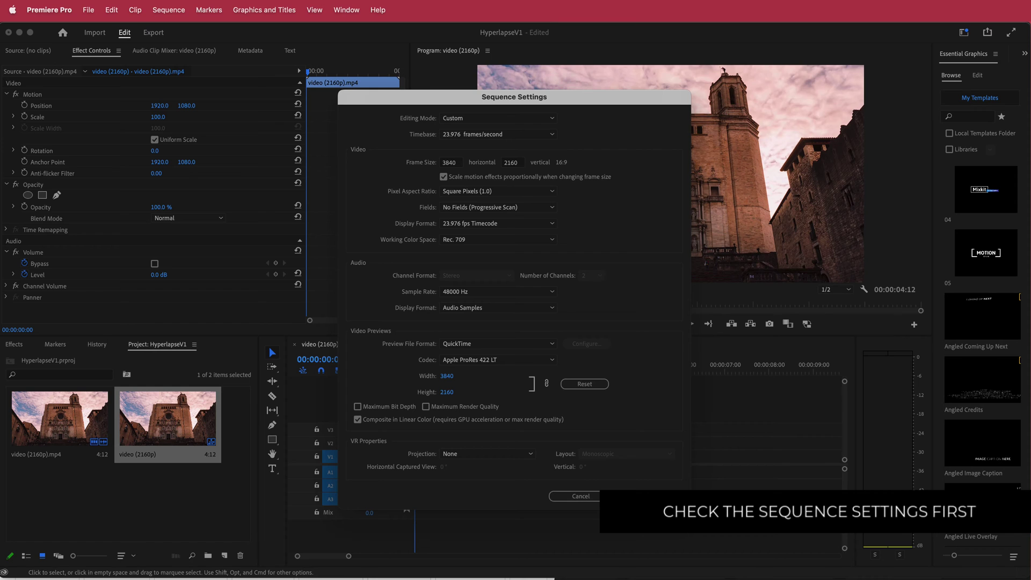
key("Return")
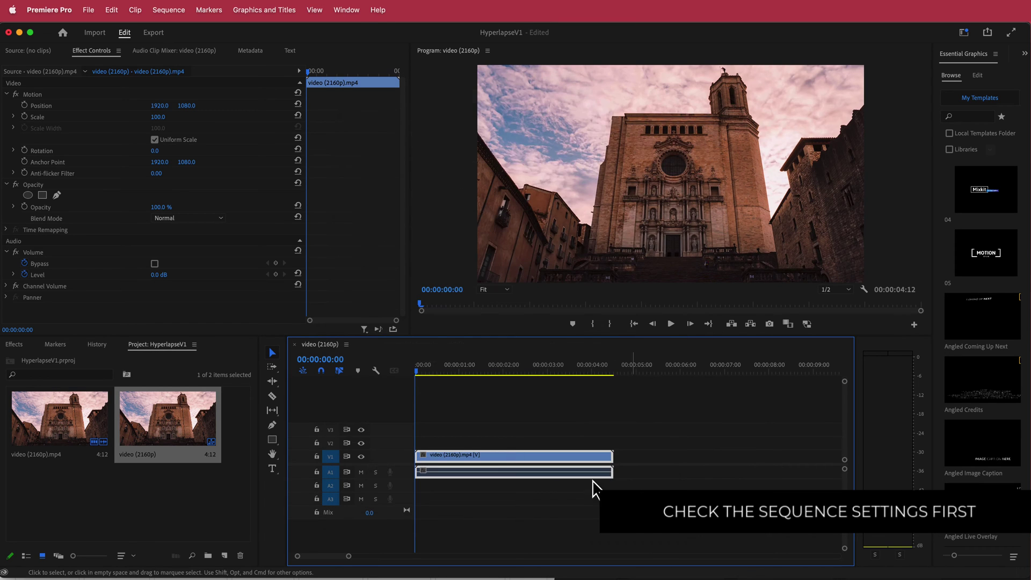
- Place markers at 00:00:00:12 and 00:00:01:08, then park the playhead back at 00:00:00:12
left_click_drag(418, 371, 438, 385)
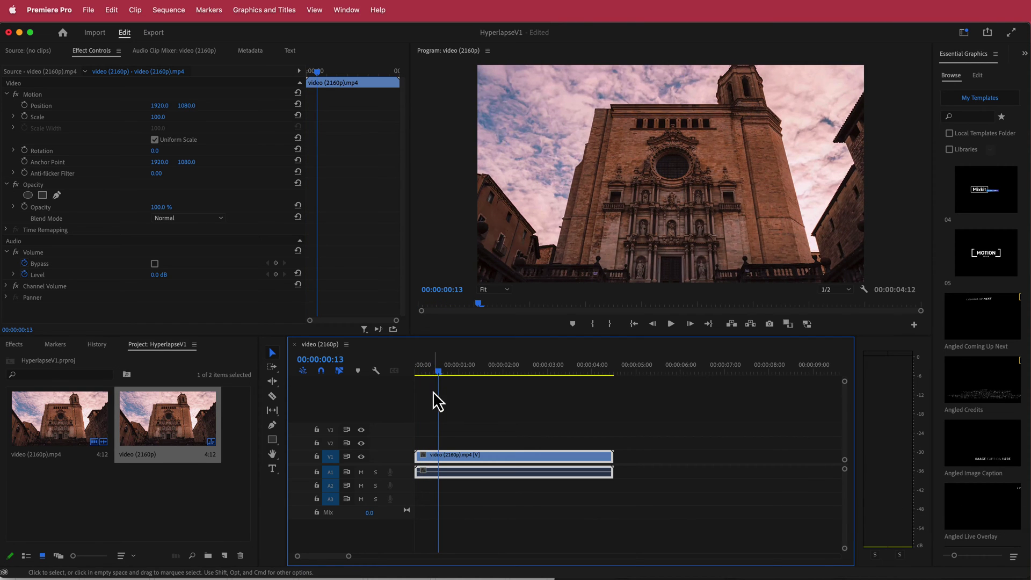
key("equal")
key("equal")
key("equal")
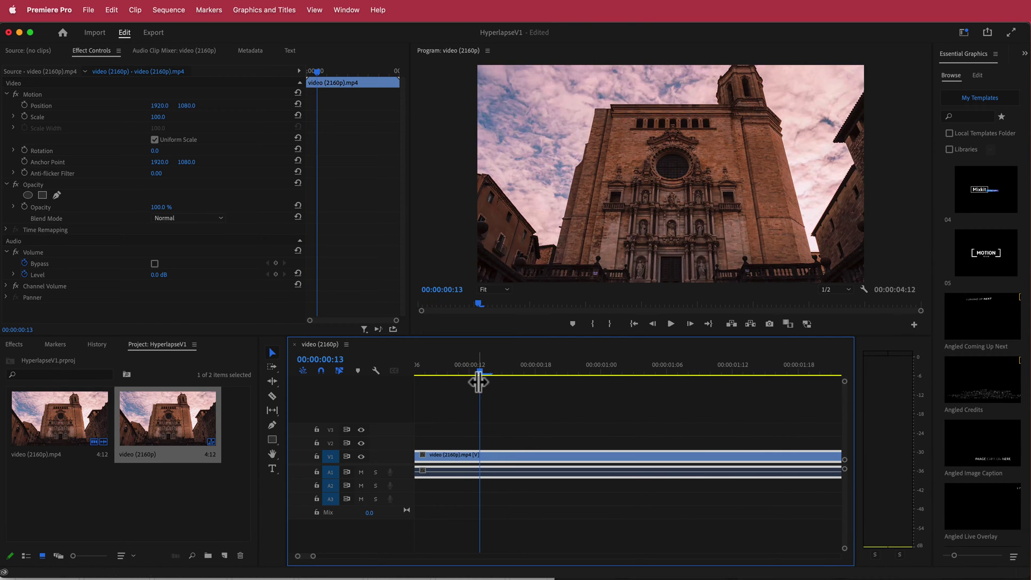
left_click_drag(479, 374, 471, 374)
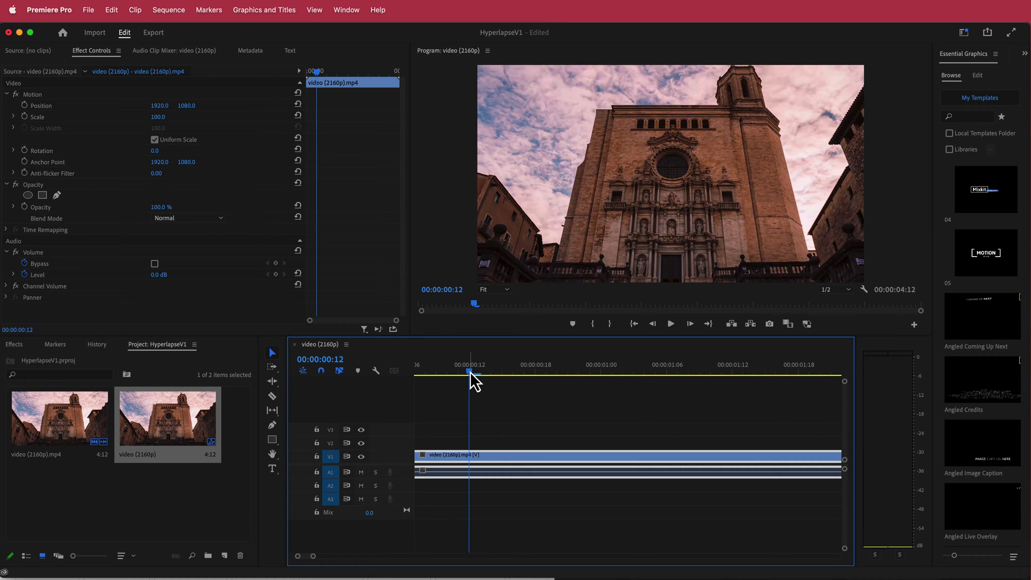
key("super+k")
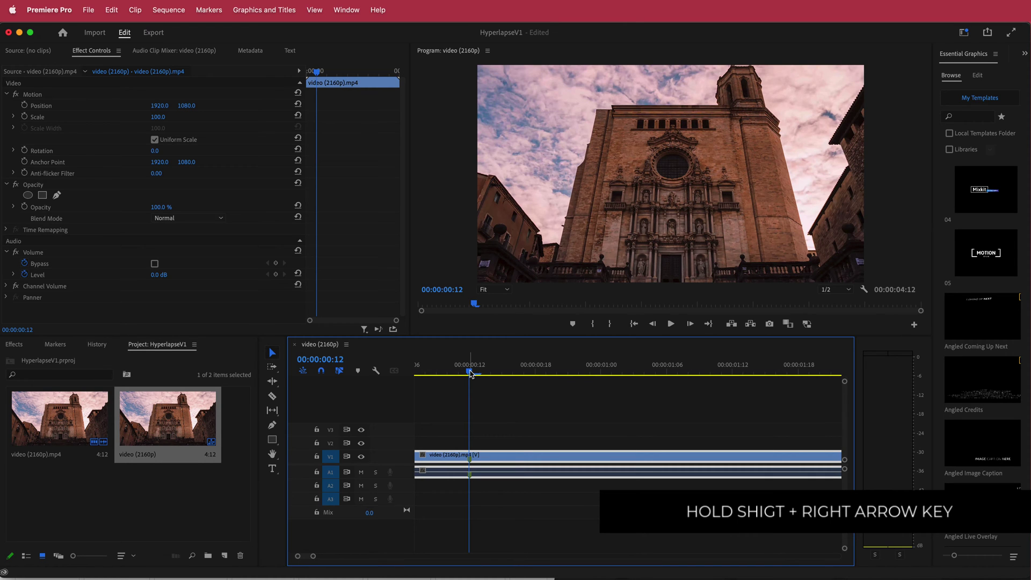
key("shift+Right")
key("shift+Right")
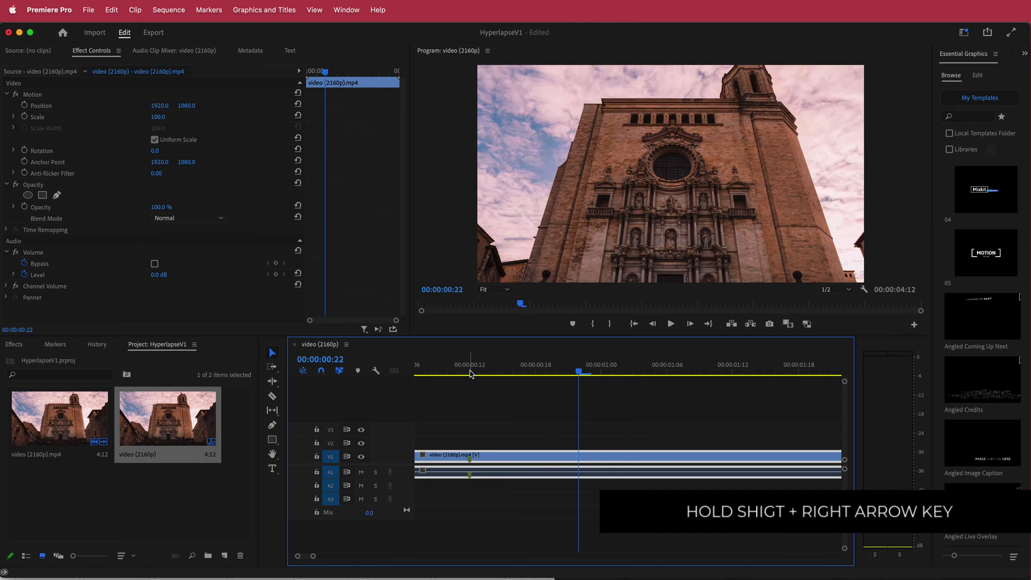
key("shift+Right")
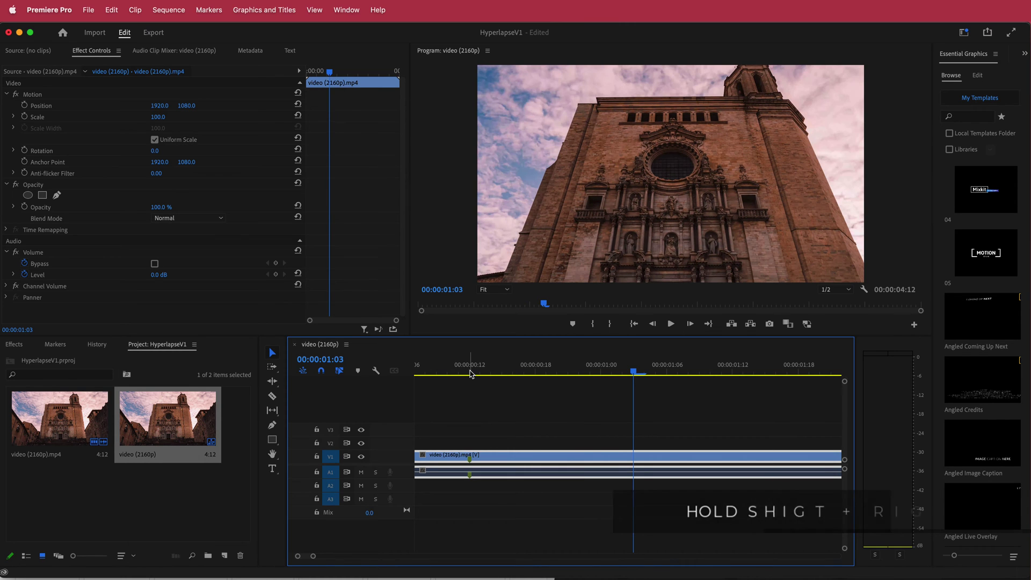
key("shift+Right")
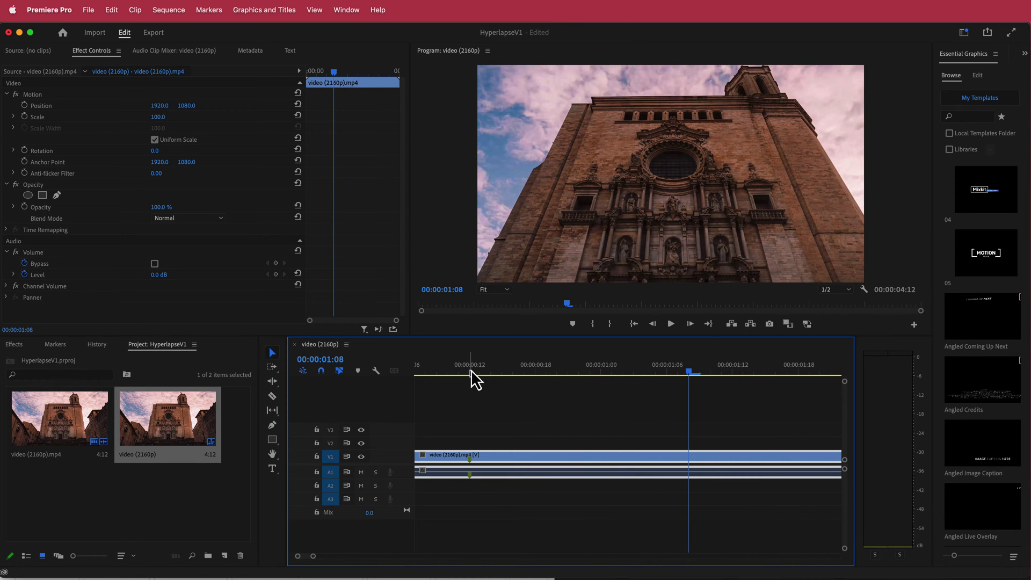
left_click(688, 459, "super")
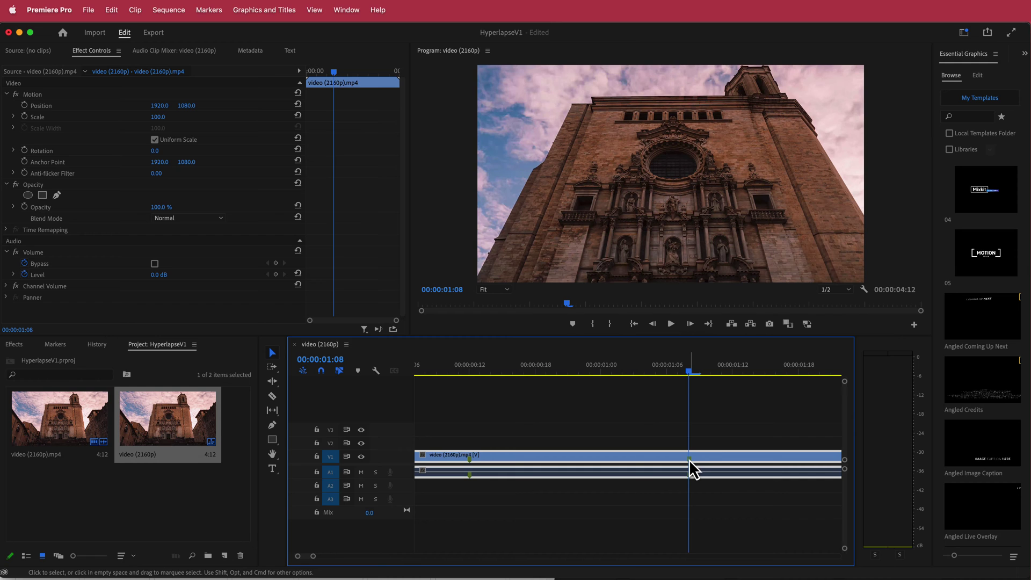
left_click_drag(687, 377, 470, 376)
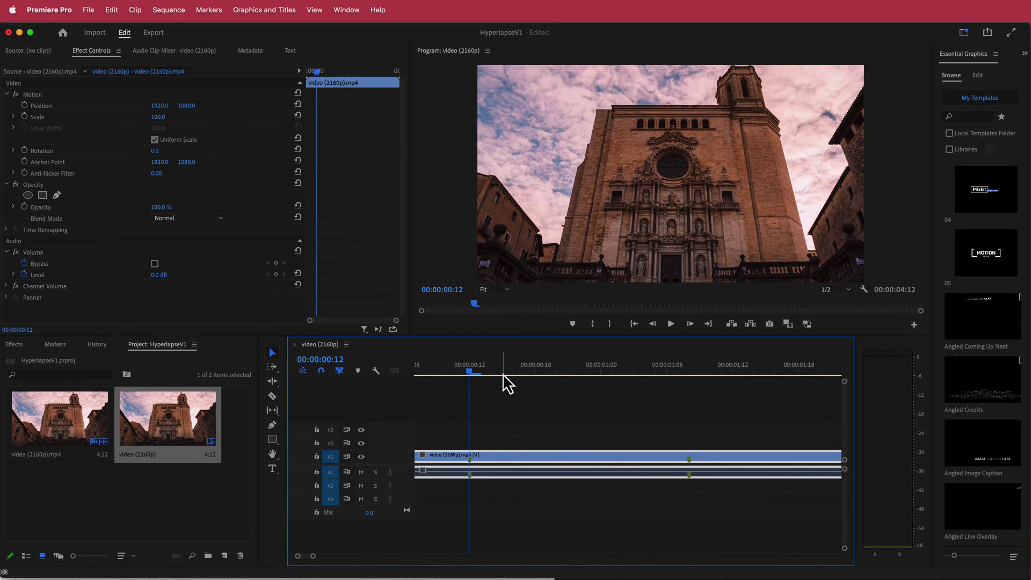
- Set the In point at 00:00:00:12 and the Out point at 00:00:01:07, then open Export
key("i")
left_click_drag(472, 373, 687, 374)
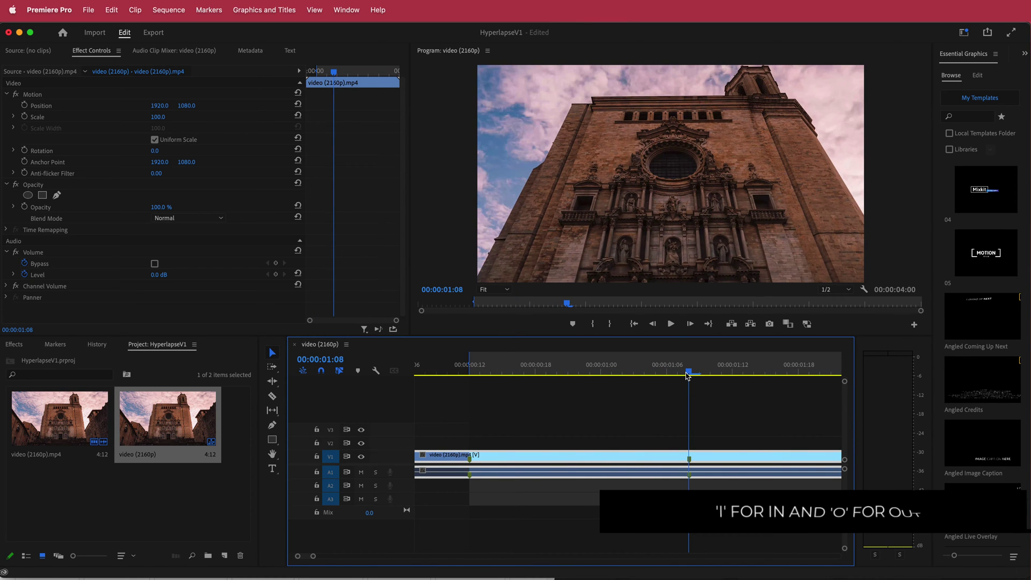
key("o")
key("Left")
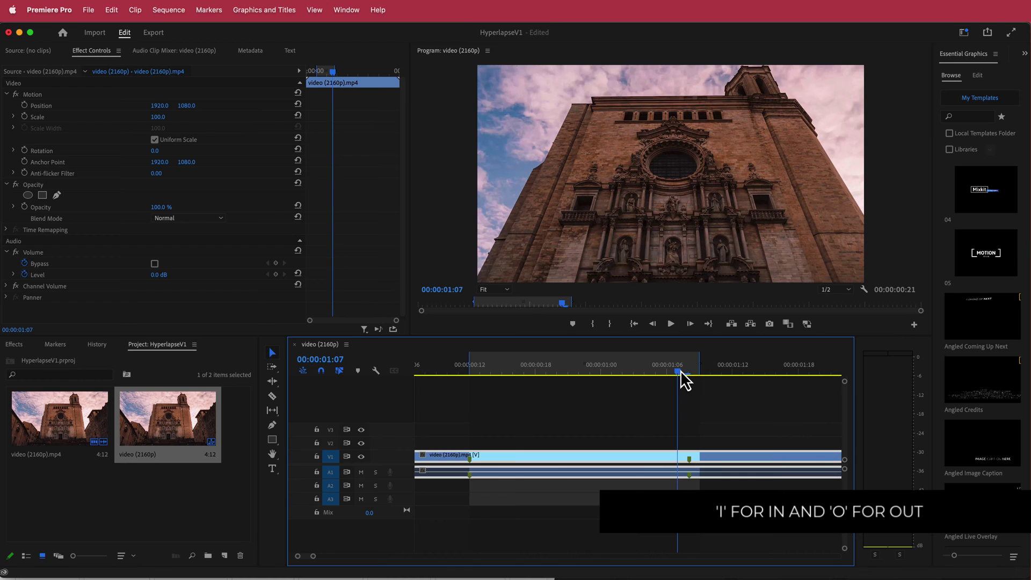
key("o")
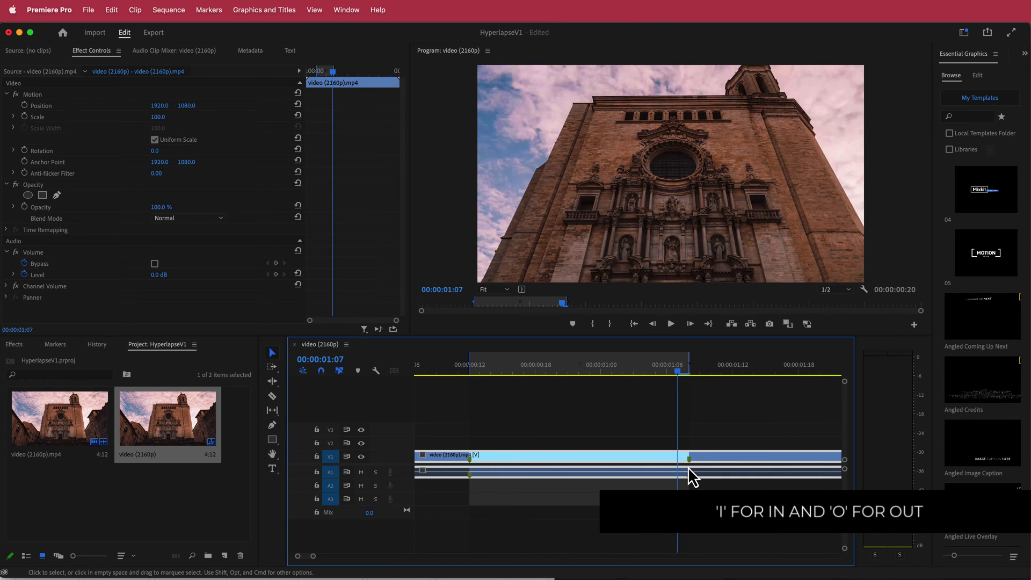
left_click_drag(678, 374, 472, 380)
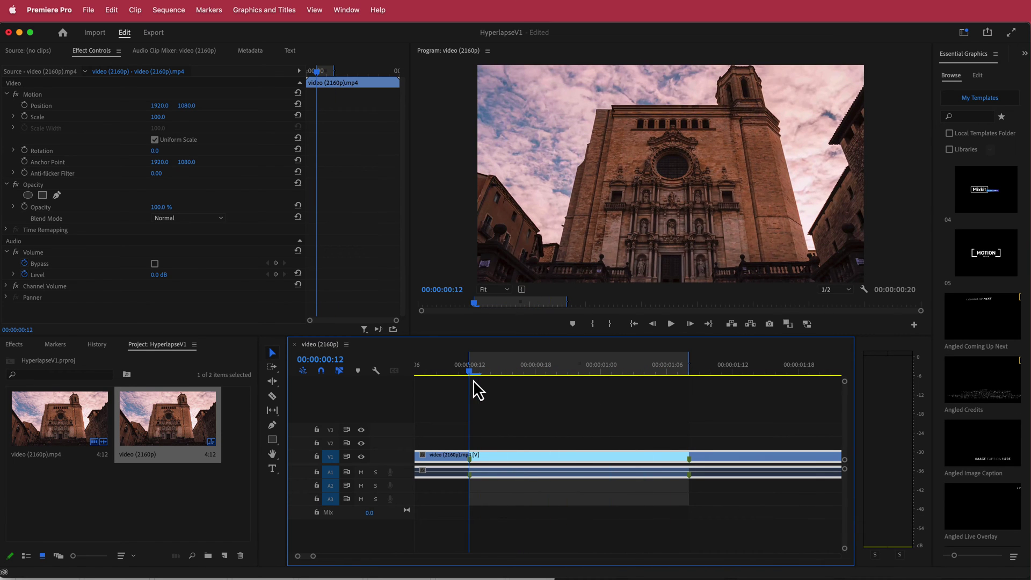
left_click(153, 33)
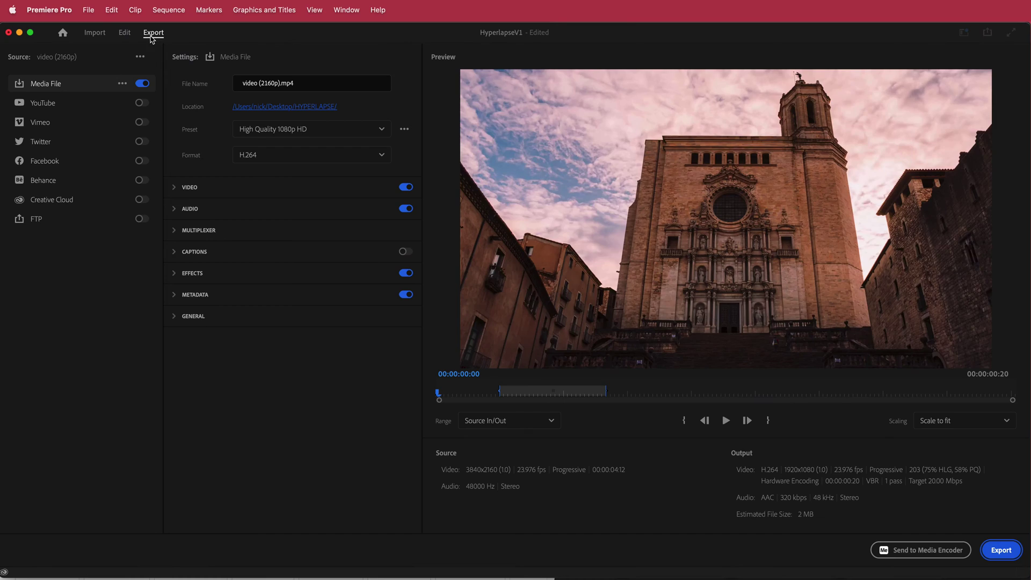
- Name the export HYPERLAPSE and set its format to PNG still frames
left_click(262, 83)
type("HYP")
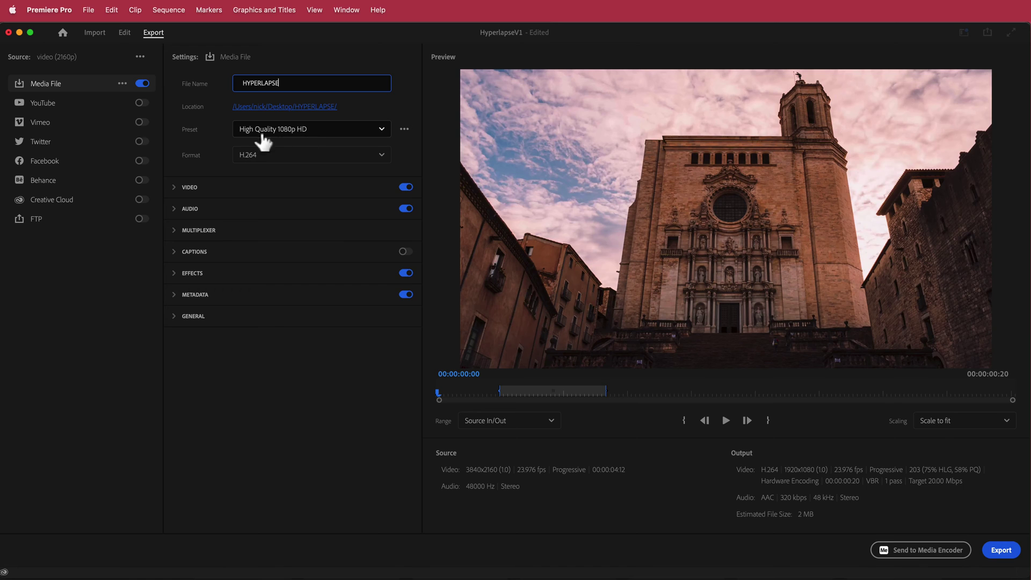
type("ERLAPSE")
left_click(310, 155)
scroll(299, 292, "down", 5)
left_click(263, 320)
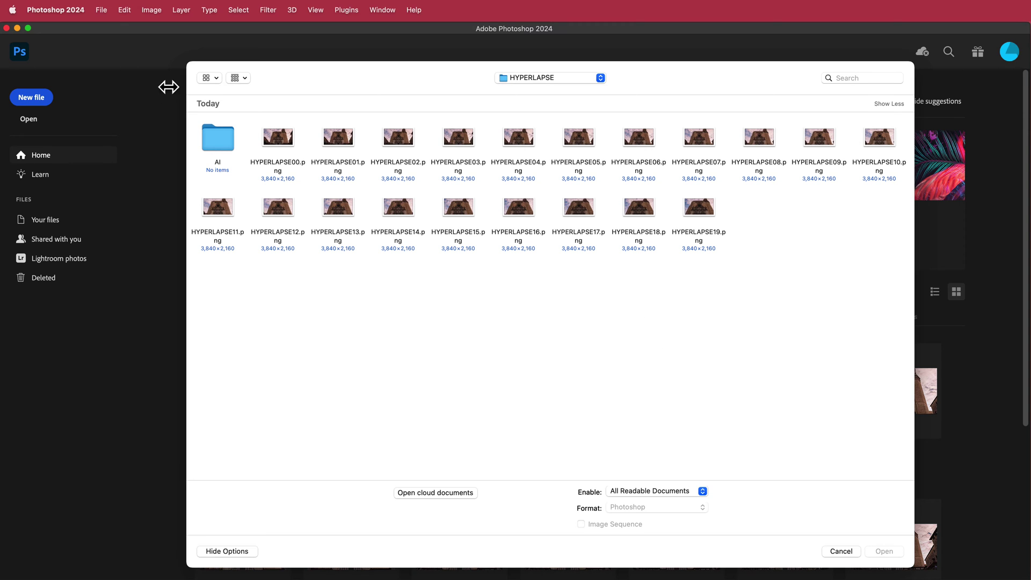
- Open all twenty HYPERLAPSE00–HYPERLAPSE19 PNGs and bring HYPERLAPSE00.png to the front
left_click(281, 150)
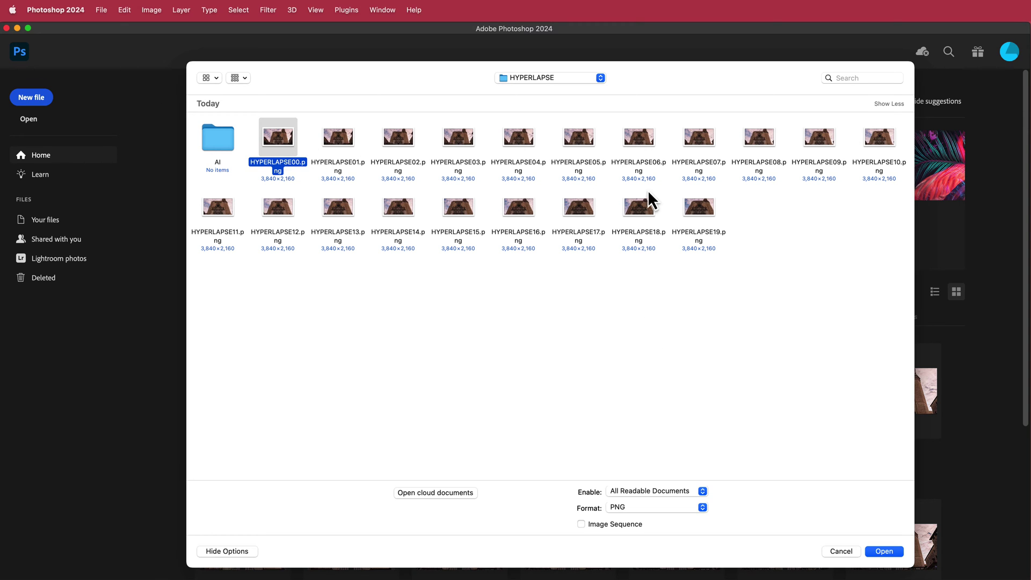
left_click(709, 212, "super")
left_click_drag(813, 311, 276, 135)
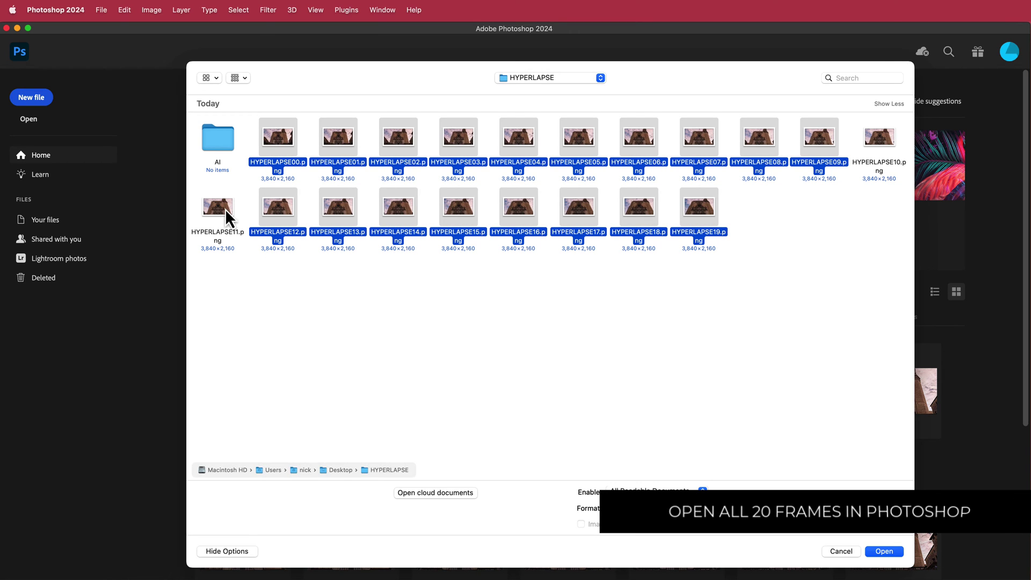
left_click(225, 210, "super")
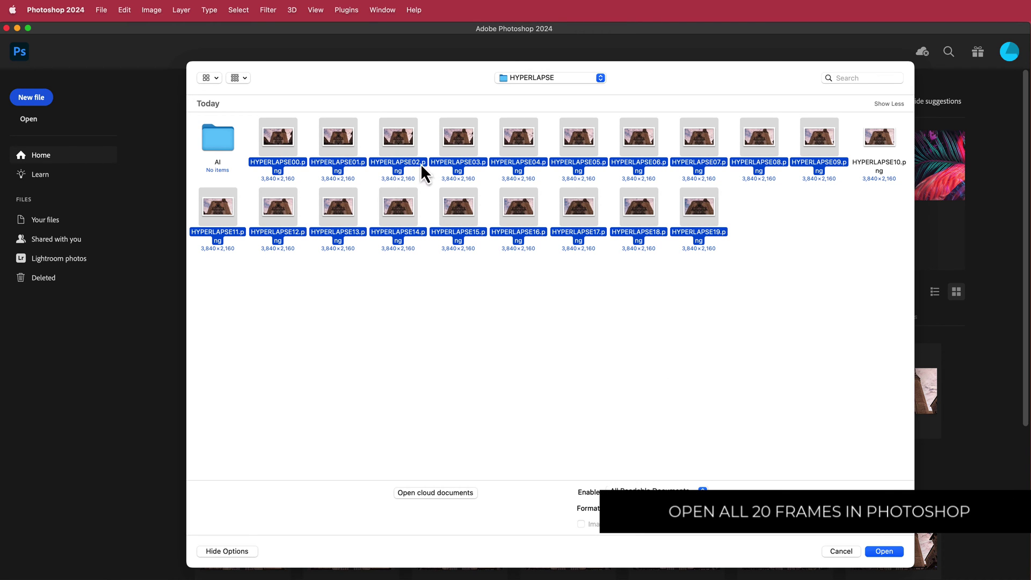
left_click(883, 551)
left_click(763, 60)
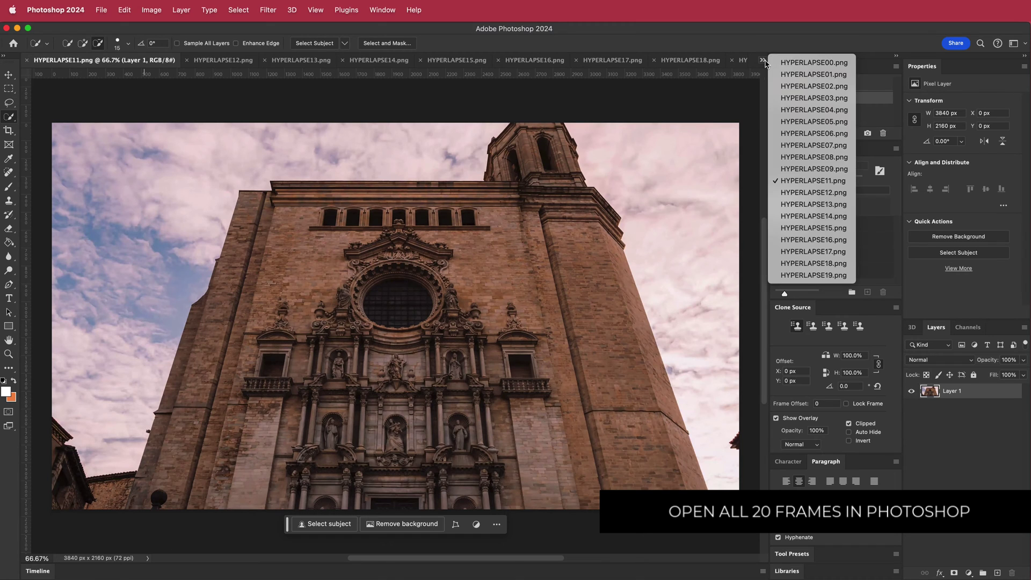
left_click(823, 63)
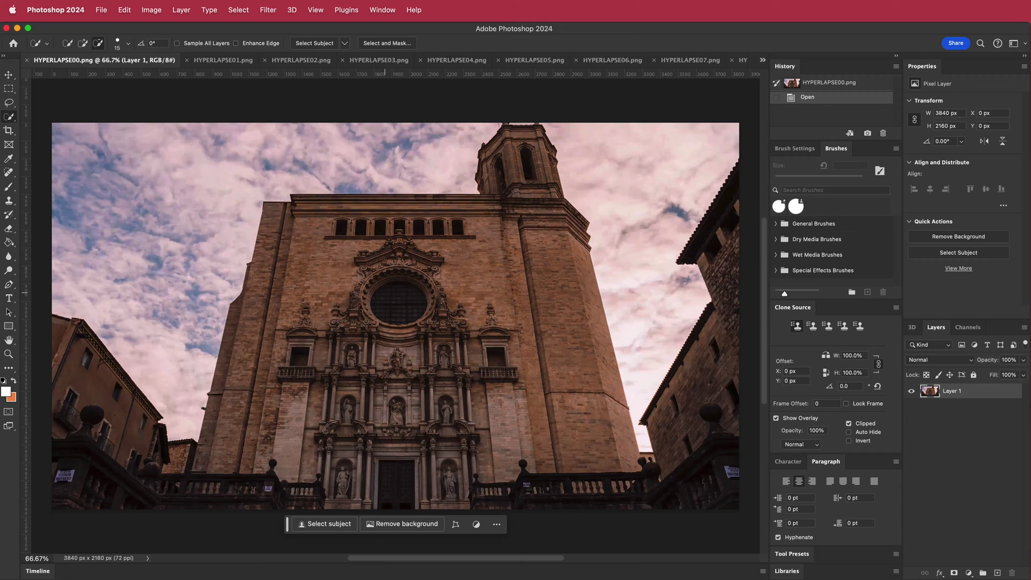
- Quick-select the rose window, subtract the stray sliver, and bring up the Generative Fill prompt
double_click(660, 180)
right_click(9, 117)
left_click(59, 125)
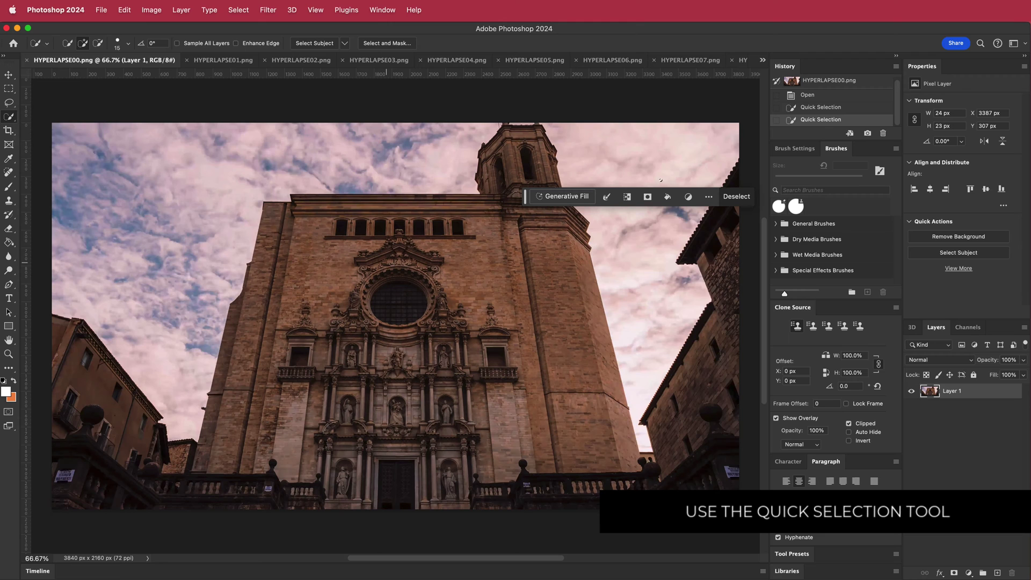
left_click(392, 306)
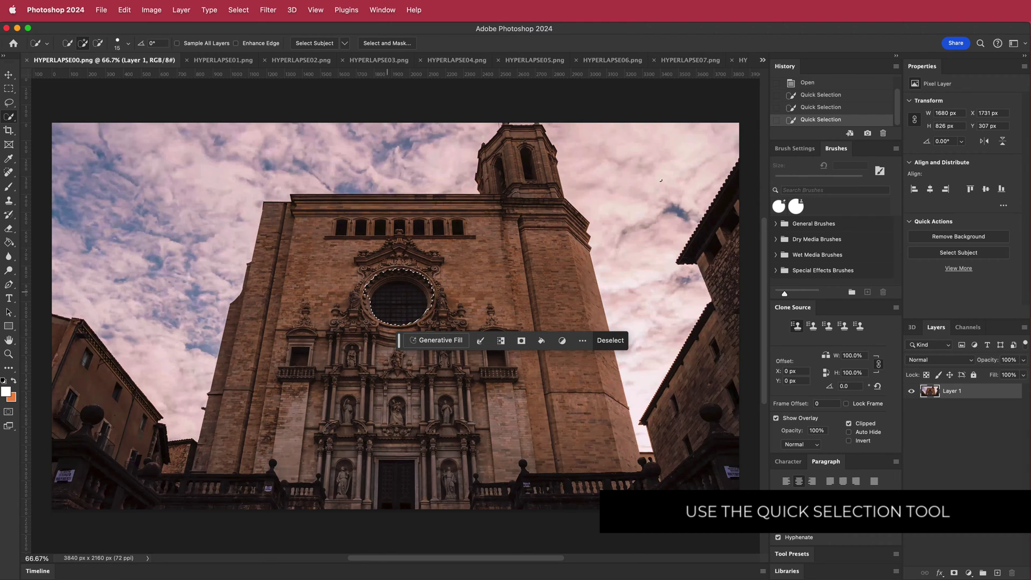
key("alt")
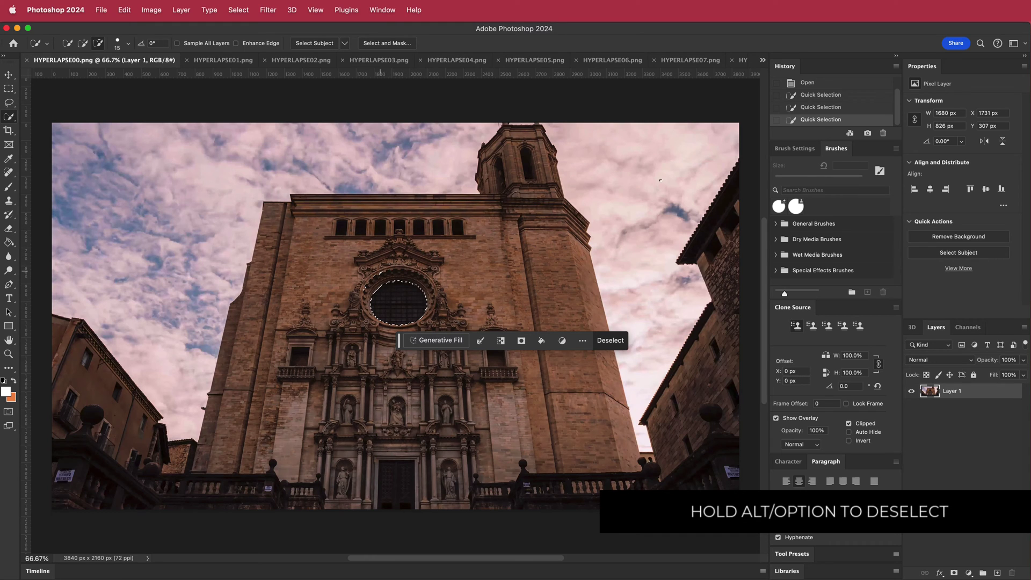
left_click(368, 300, "alt")
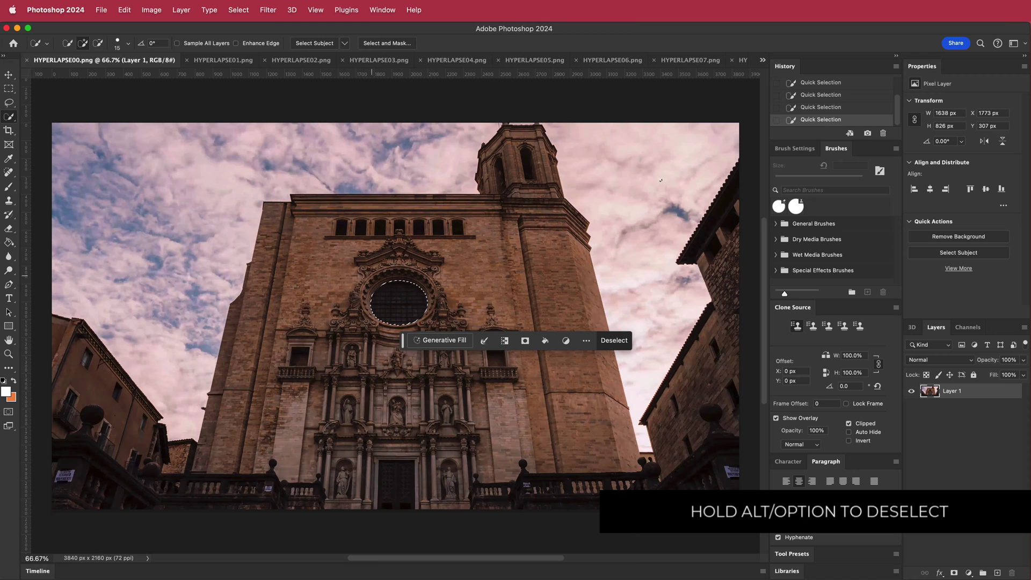
left_click(443, 342)
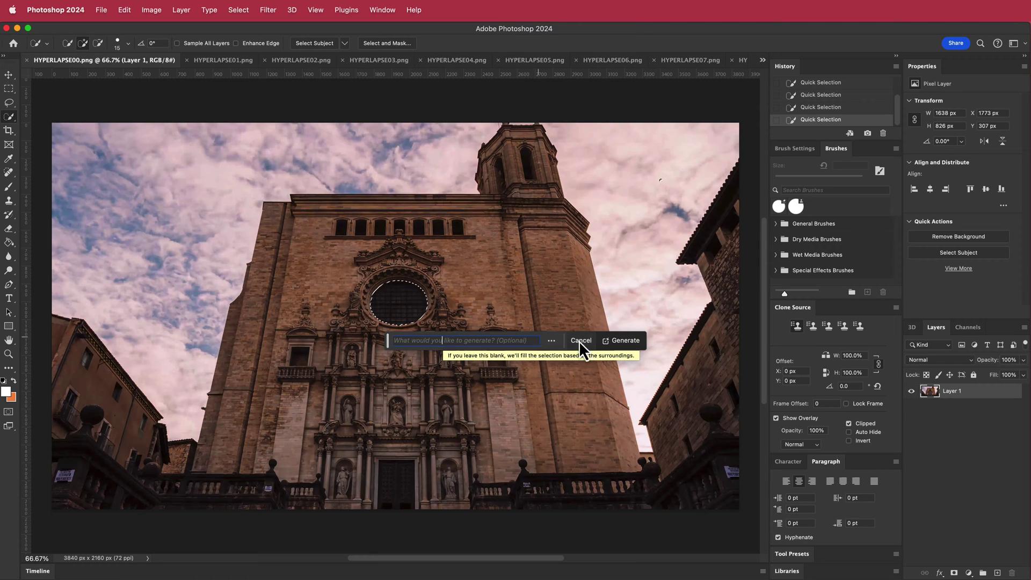
- Generate a fill for the rose window, browse the variations, then add three more for six
left_click(614, 342)
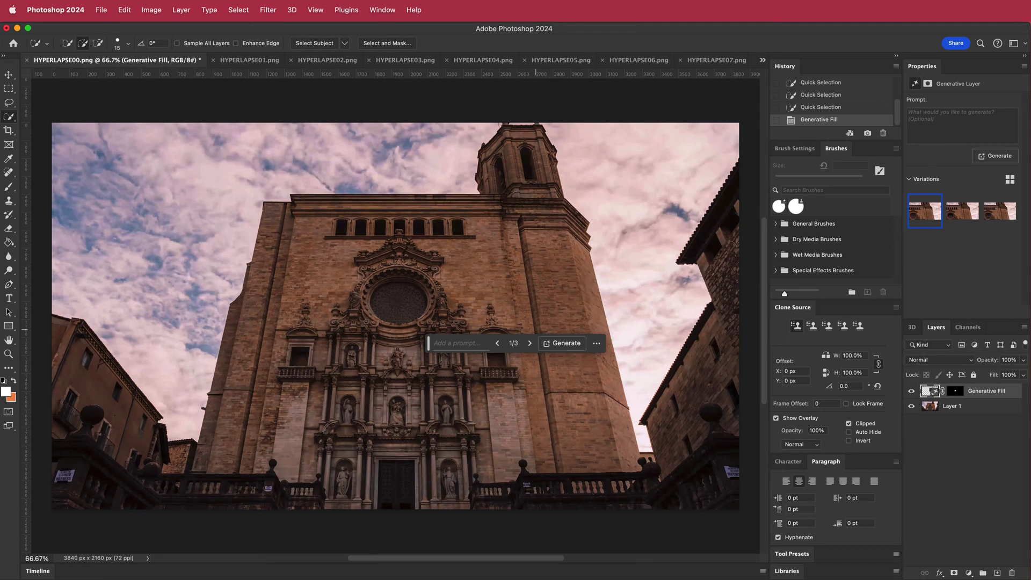
left_click(530, 344)
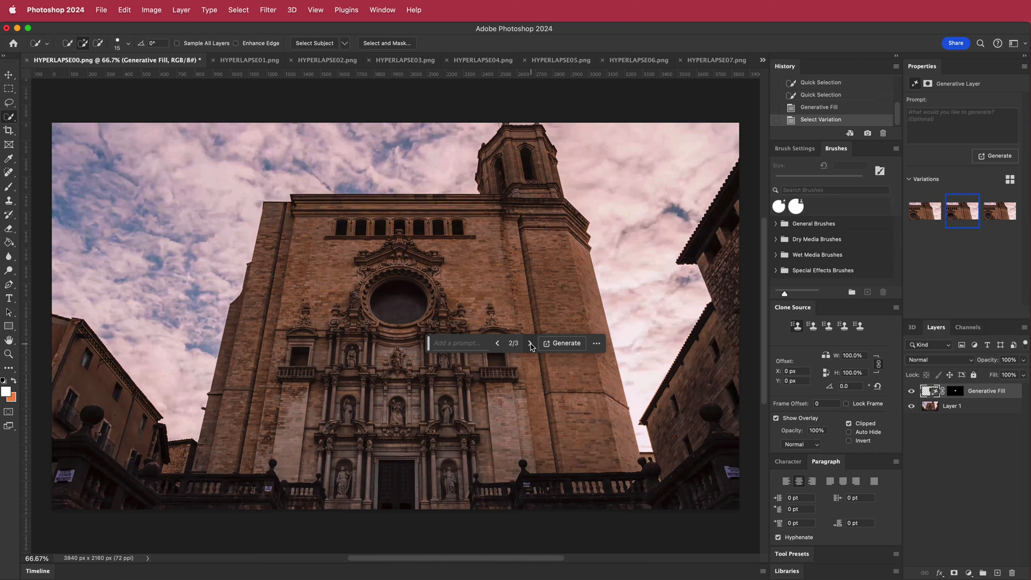
left_click(530, 343)
left_click(497, 344)
left_click(497, 343)
scroll(389, 296, "up", 5)
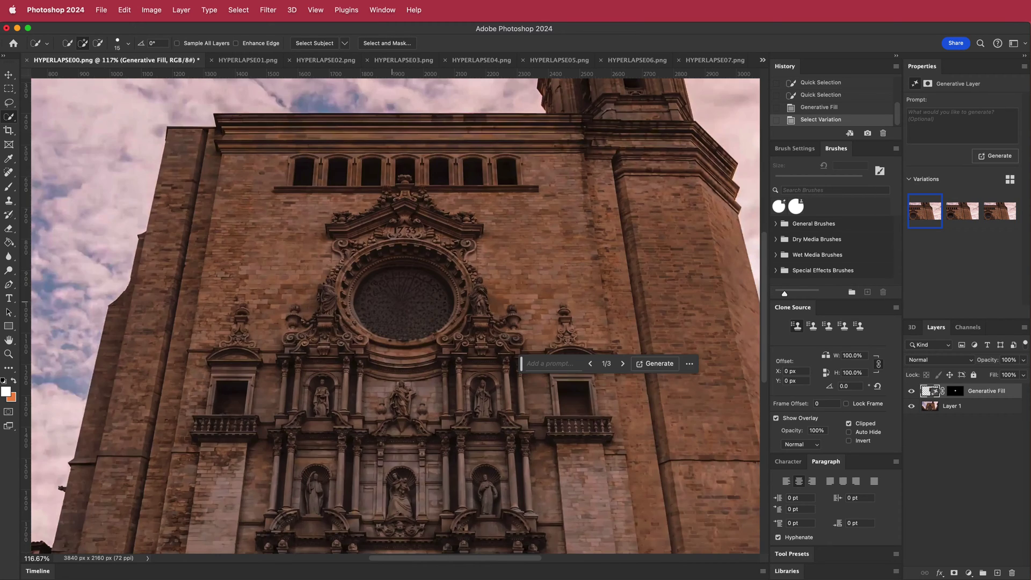
scroll(476, 314, "down", 3)
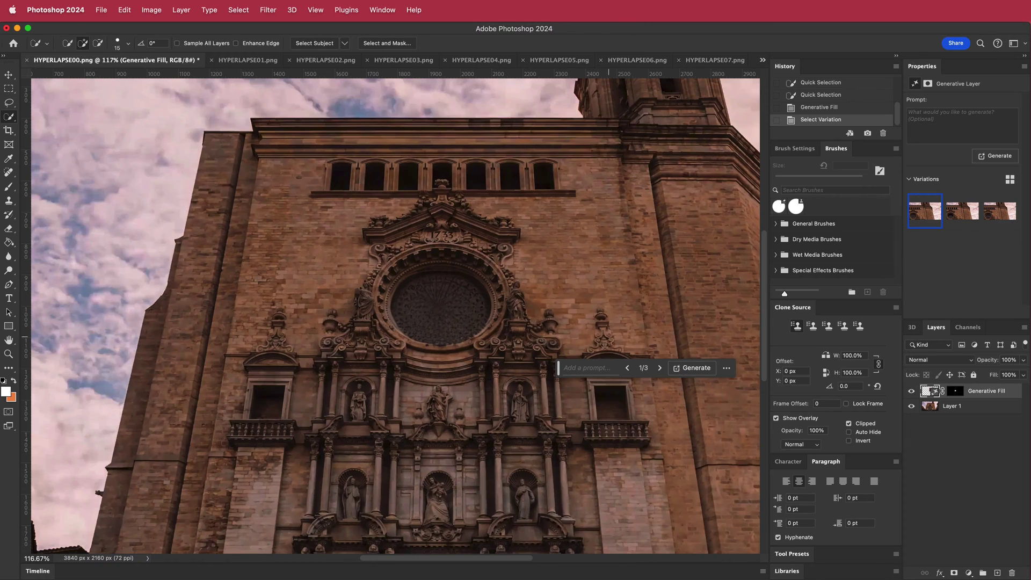
left_click(694, 368)
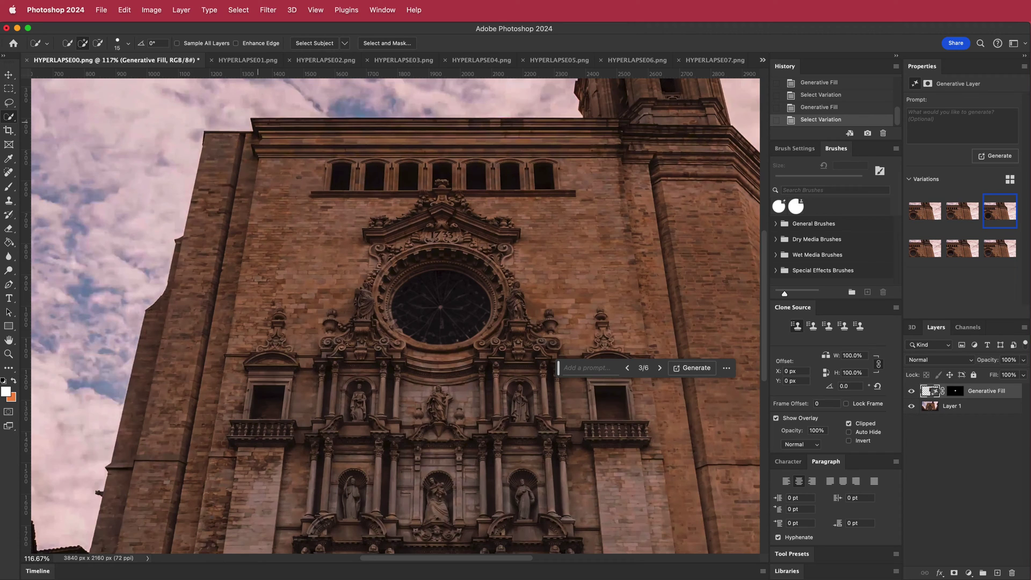
- Export HYPERLAPSE00 as a 3840×2160 JPG named 0 into the AI folder
left_click(103, 11)
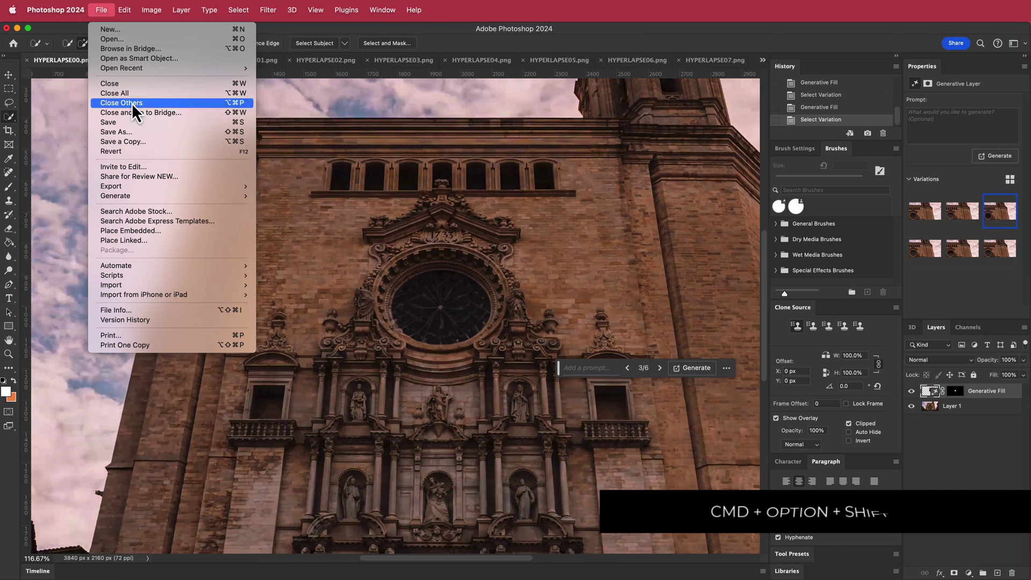
mouse_move(159, 185)
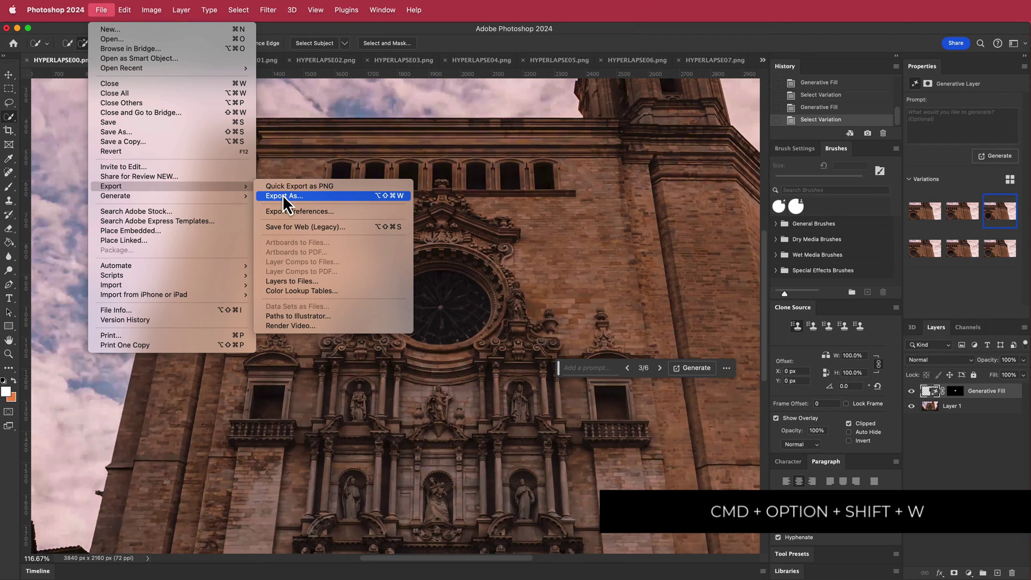
left_click(562, 203)
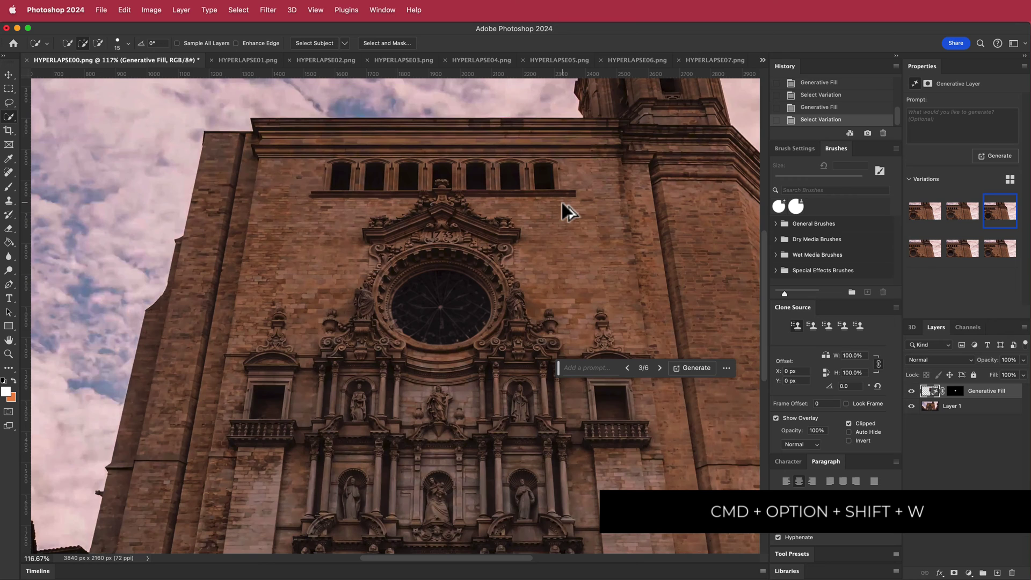
key("super+alt+shift+w")
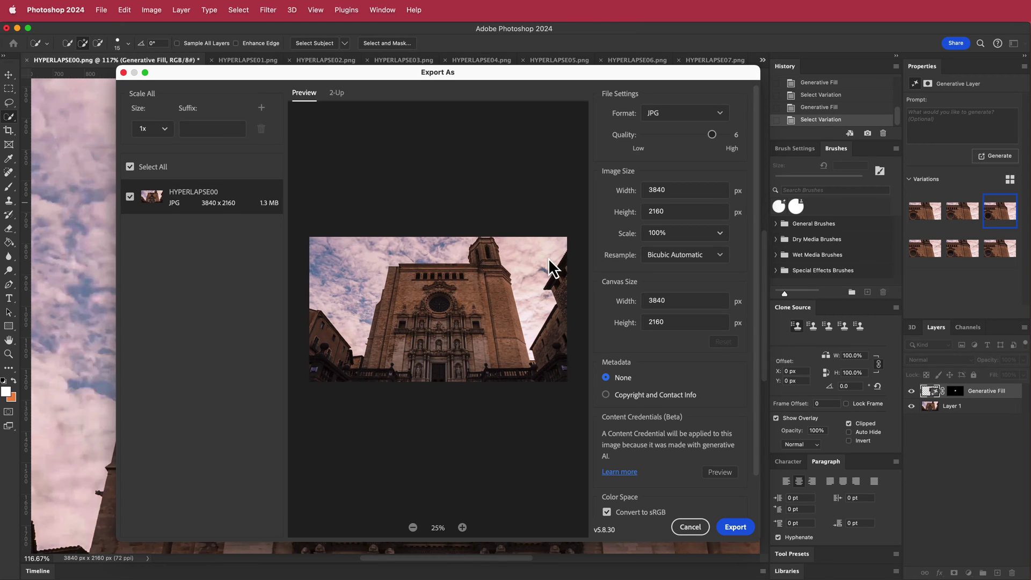
left_click(734, 526)
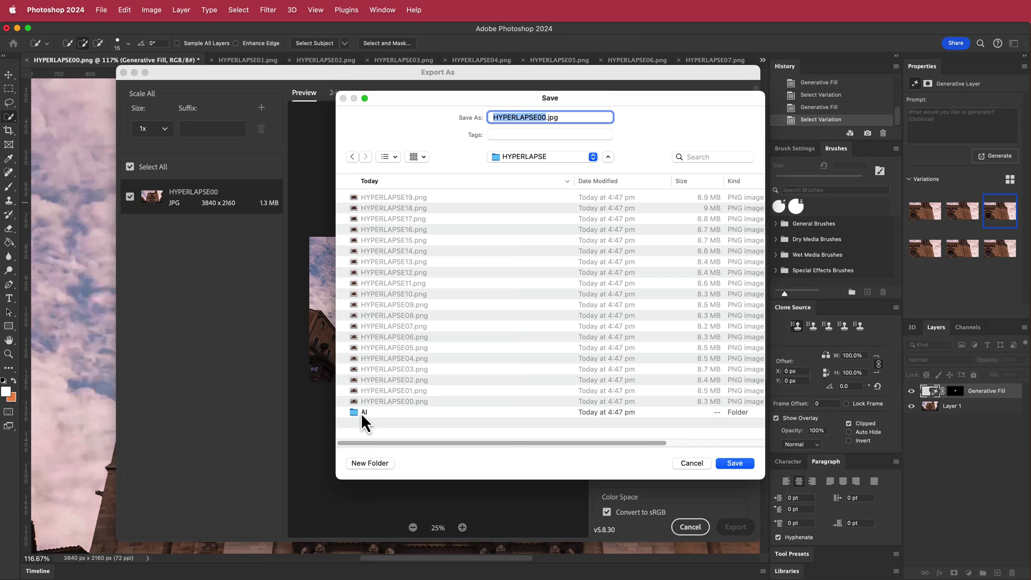
double_click(360, 412)
left_click(569, 118)
triple_click(569, 119)
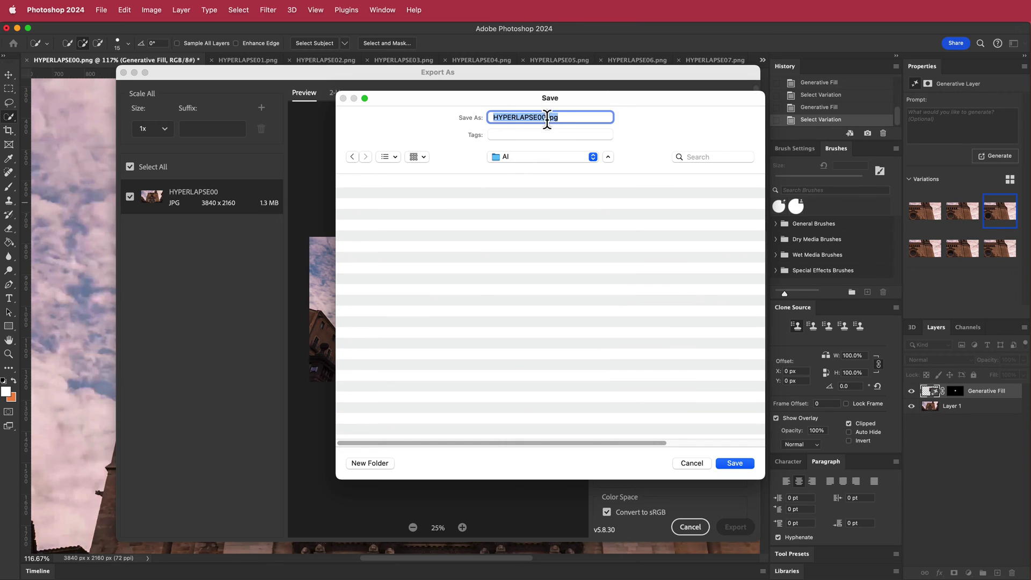
type("0")
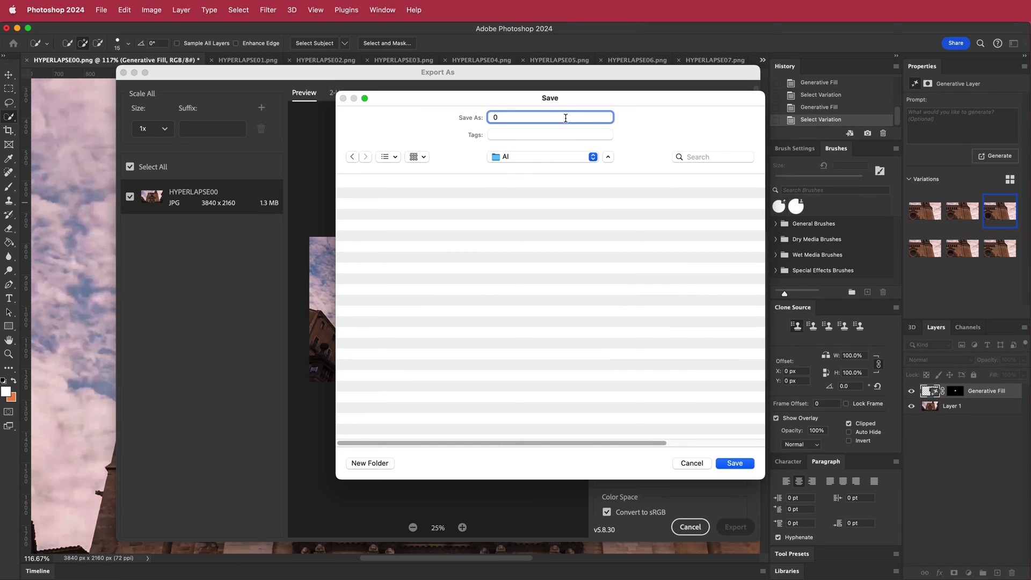
left_click(734, 463)
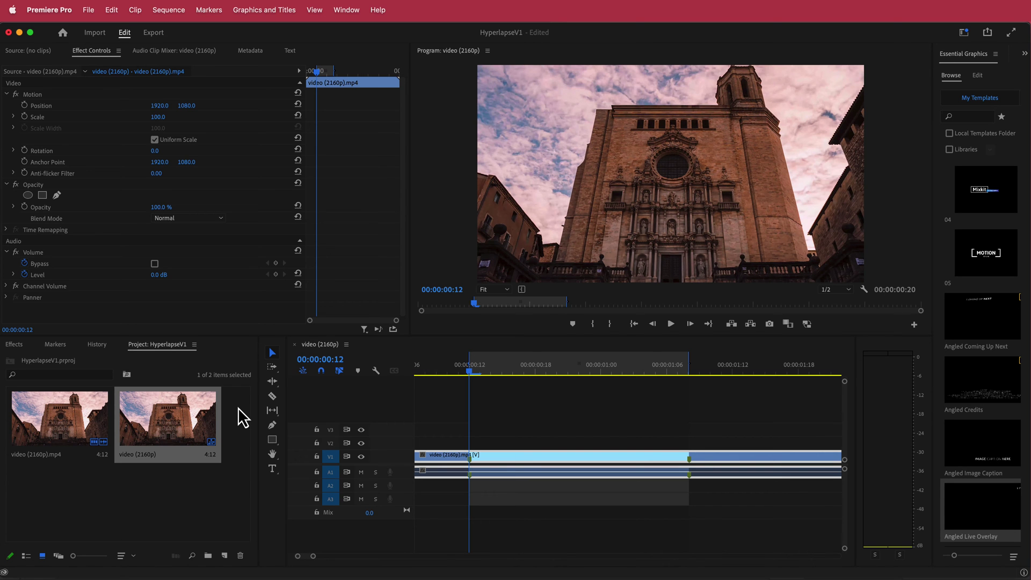
- Import the AI folder's frames as the 0.jpg image sequence and place it on track V2
right_click(238, 408)
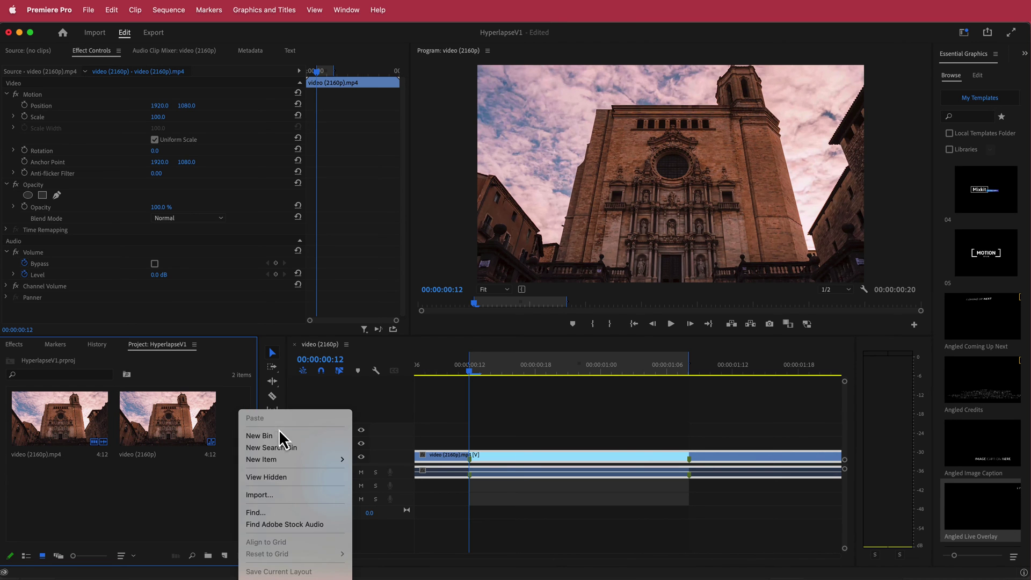
left_click(271, 497)
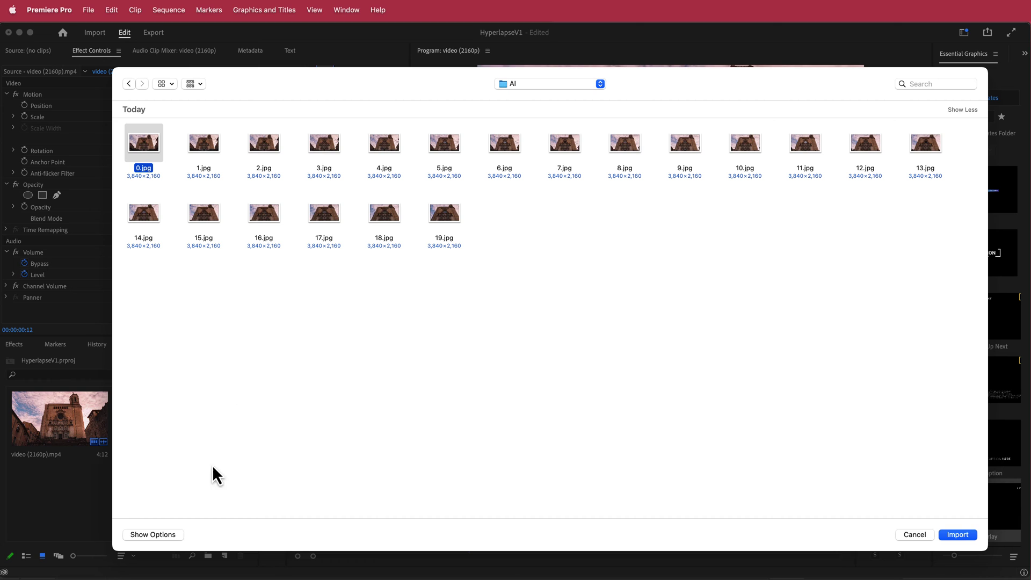
left_click(160, 535)
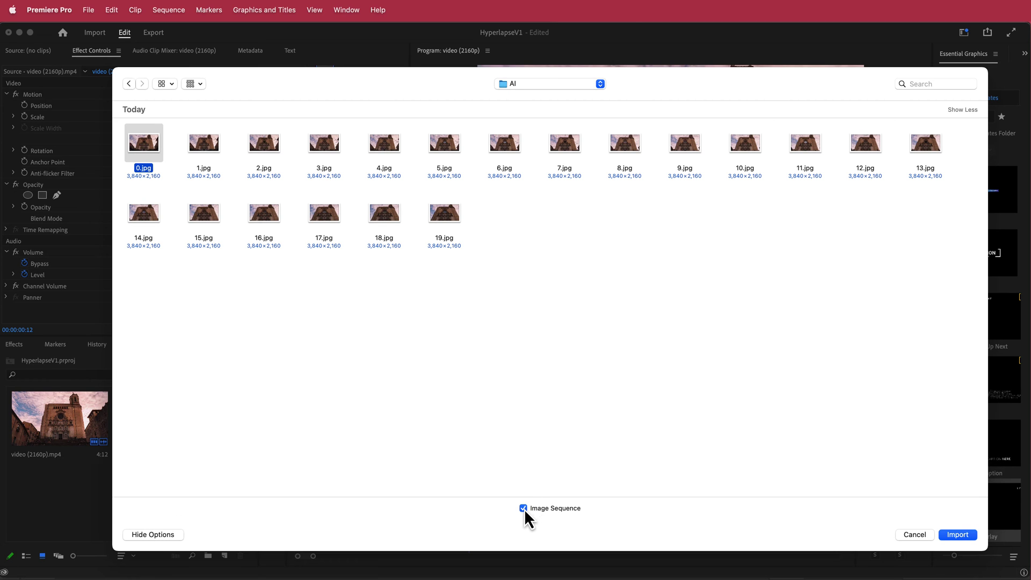
left_click(957, 533)
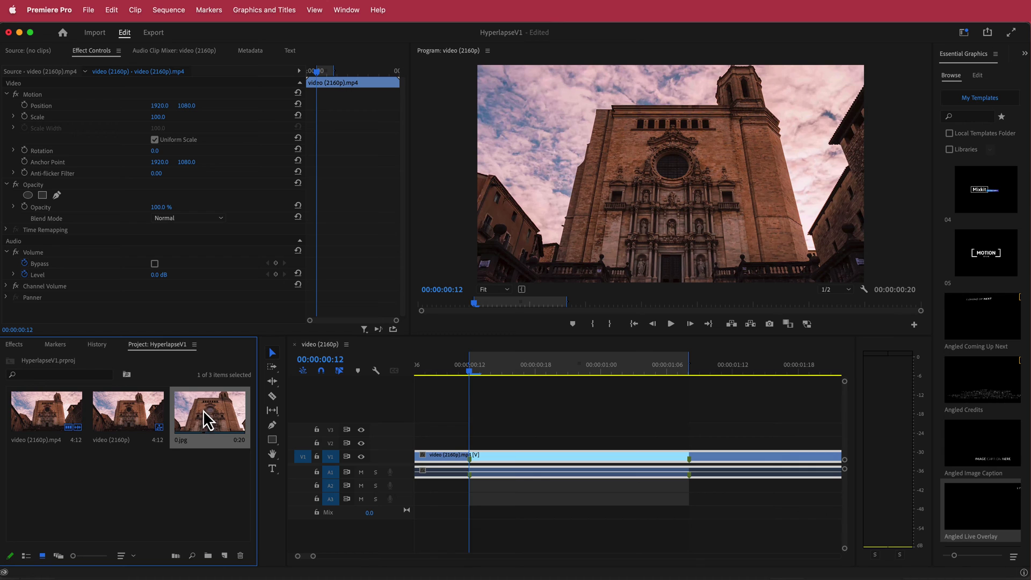
left_click_drag(198, 422, 483, 441)
- Preview the sequence and bring the playhead to where 0.jpg starts on V2 at 00:00:00:12
key("space")
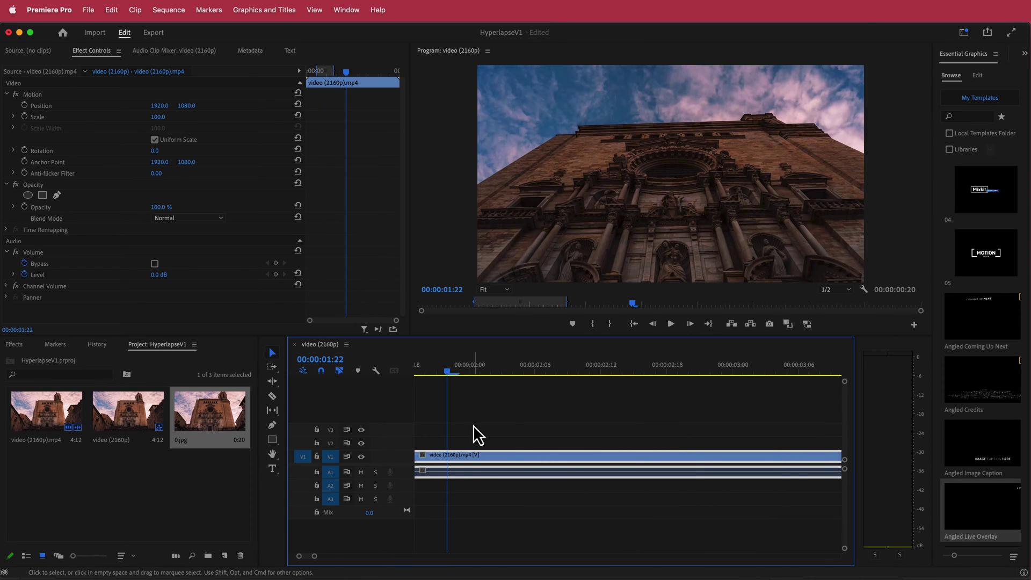
key("minus")
key("minus")
key("minus")
key("minus")
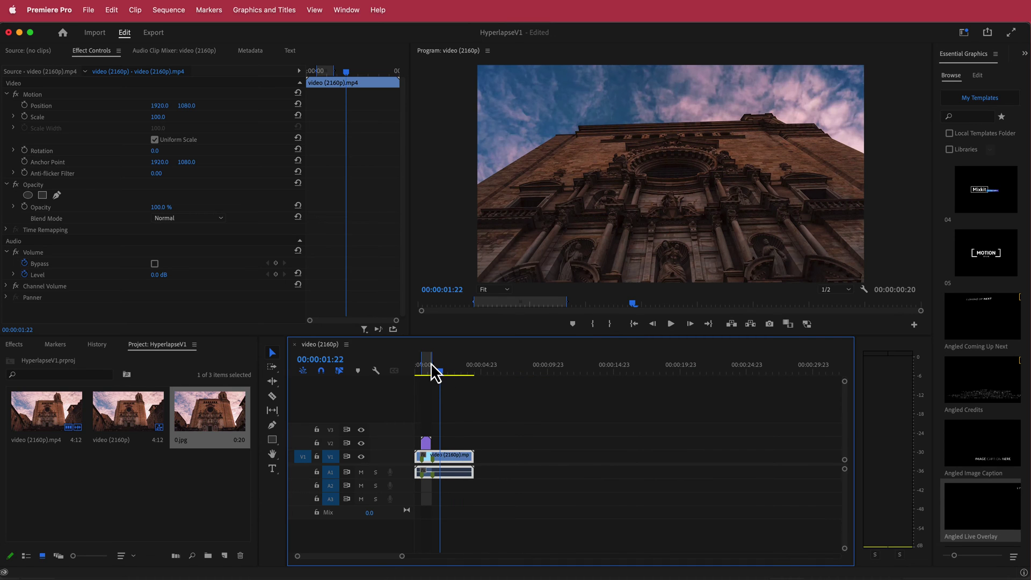
left_click_drag(437, 372, 414, 376)
key("equal")
key("equal")
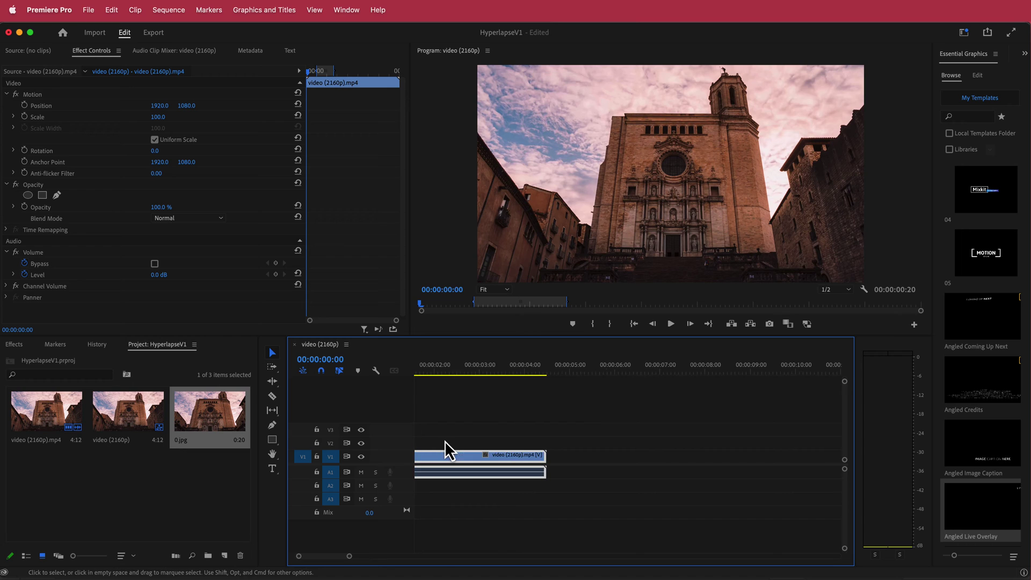
key("Down")
key("equal")
key("equal")
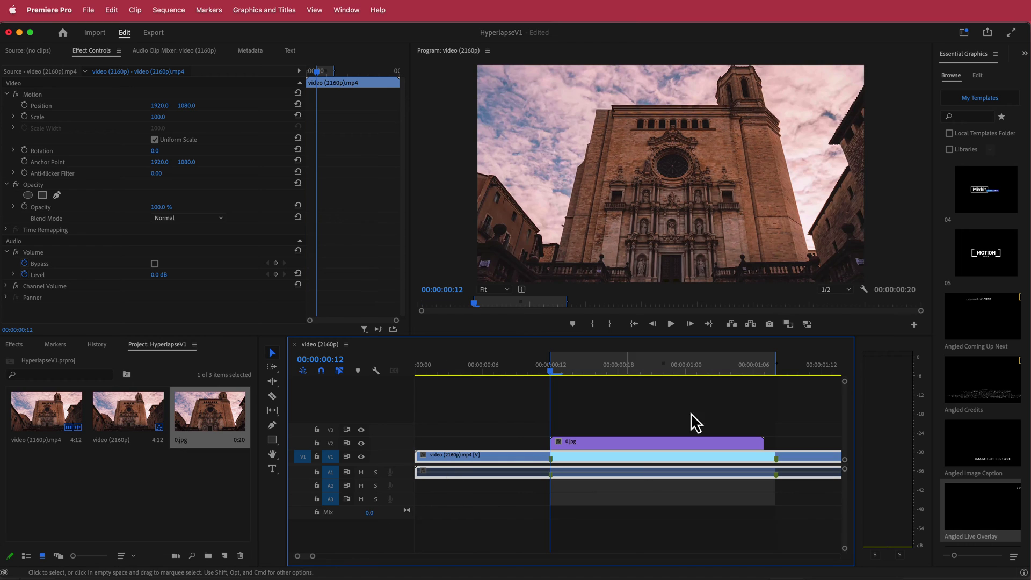
- Clear the sequence's in and out points and scrub into the 0.jpg clip
right_click(553, 360)
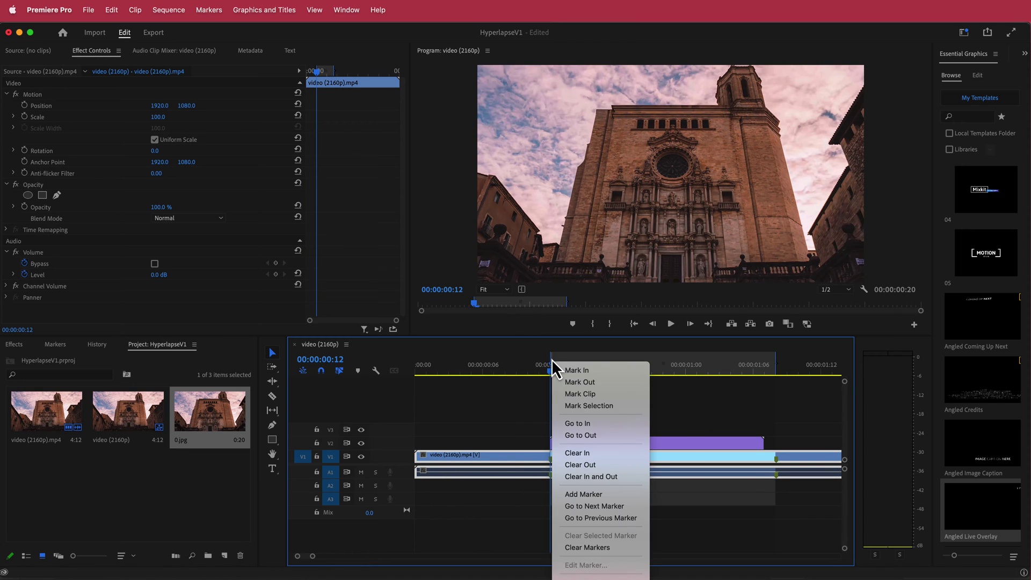
left_click(612, 477)
key("minus")
left_click_drag(481, 370, 591, 372)
- Export the sequence as an Apple ProRes 422 LT QuickTime movie under a new HYPERLAPSE file name
key("super+m")
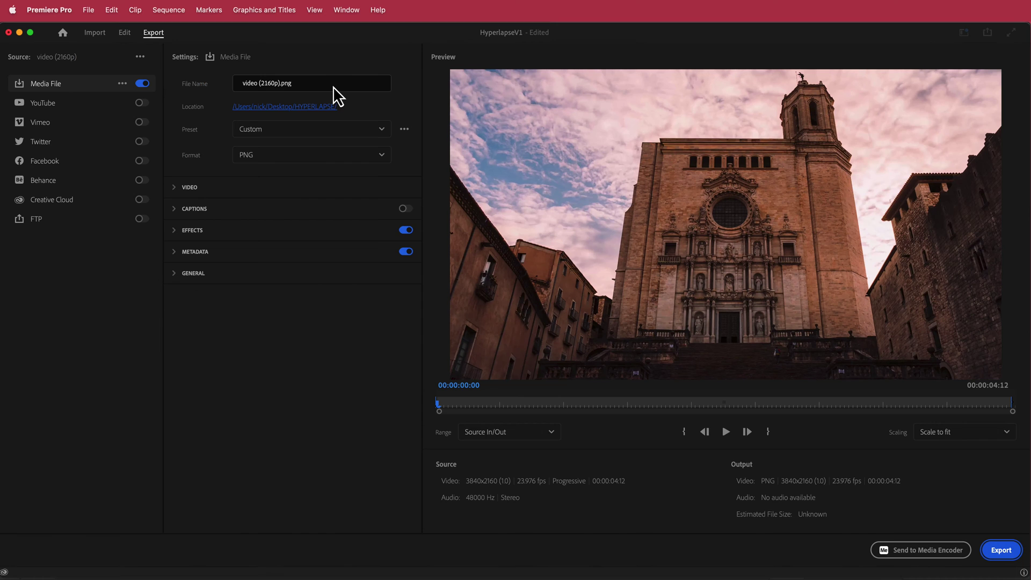
left_click(375, 131)
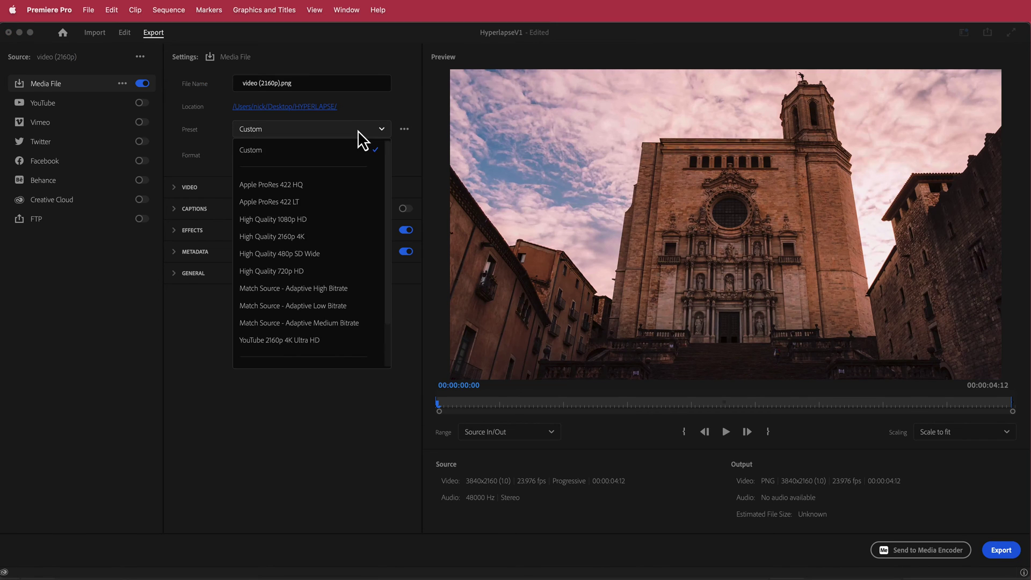
left_click(267, 203)
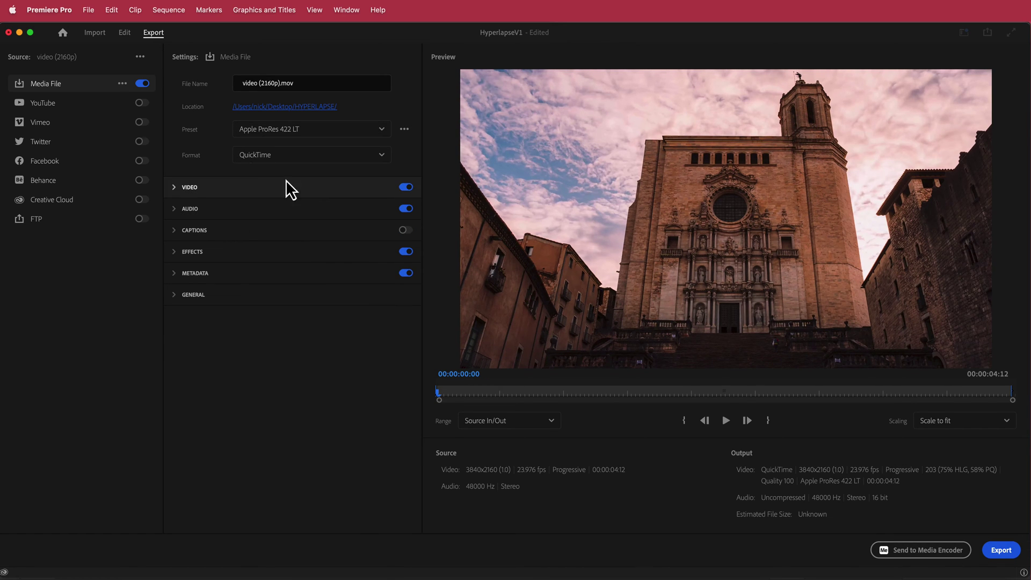
left_click(319, 156)
scroll(267, 202, "up", 3)
left_click(205, 386)
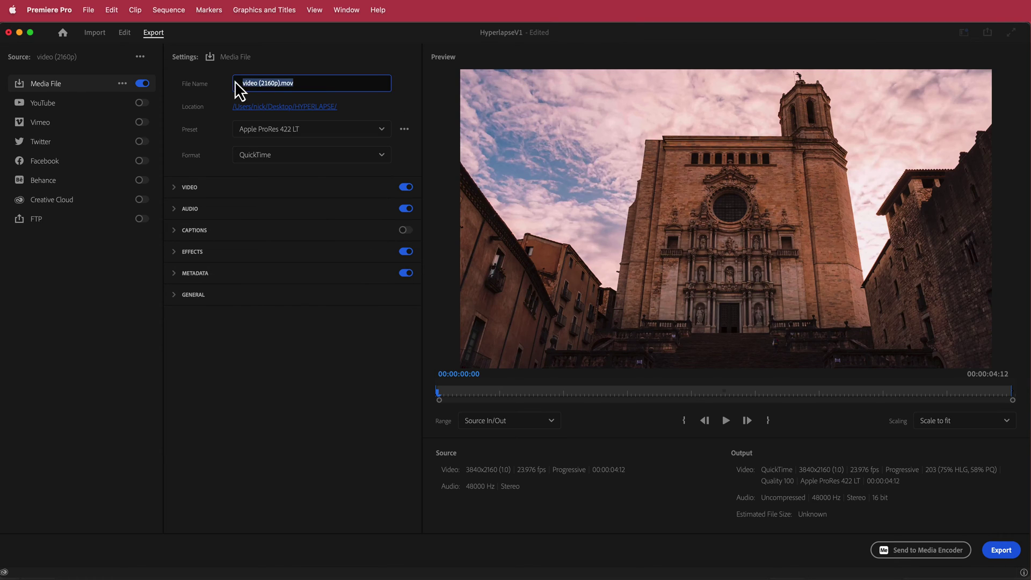
type("HYPOER")
type("P")
key("alt+shift+2")
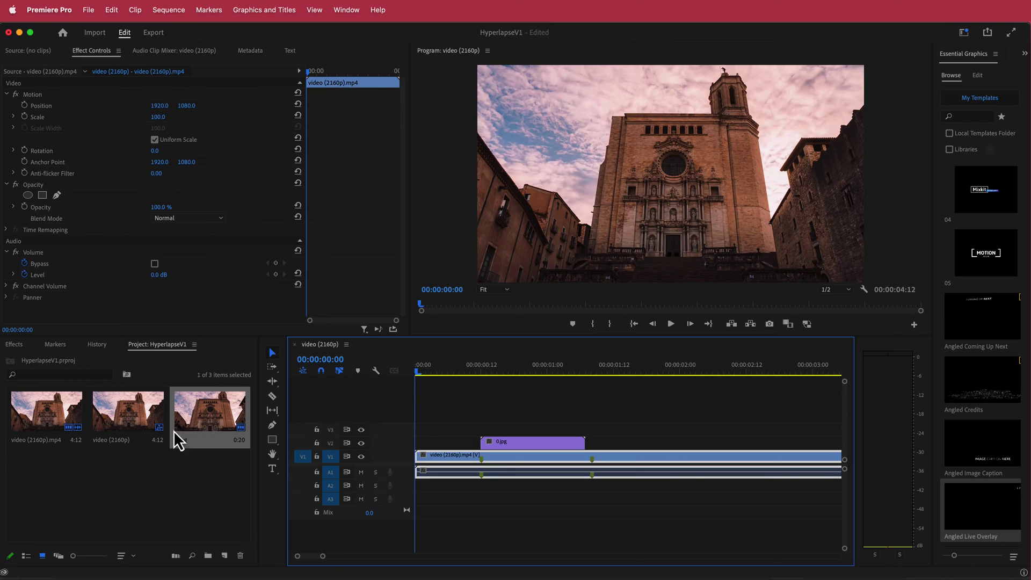
- Import HYPERLAPSEv2.mov and build a new HYPERLAPSEv2 sequence from it
right_click(88, 467)
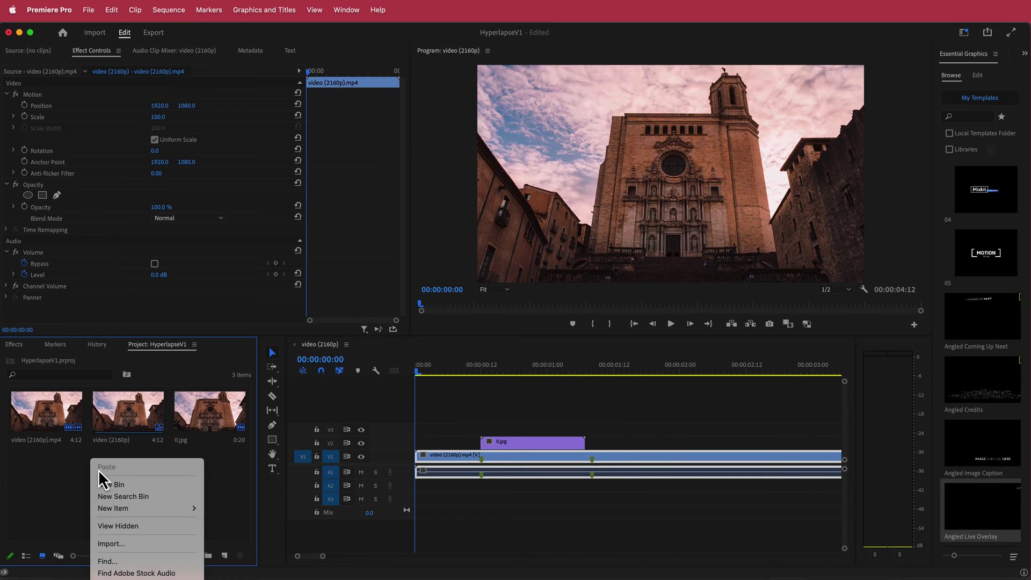
left_click(131, 543)
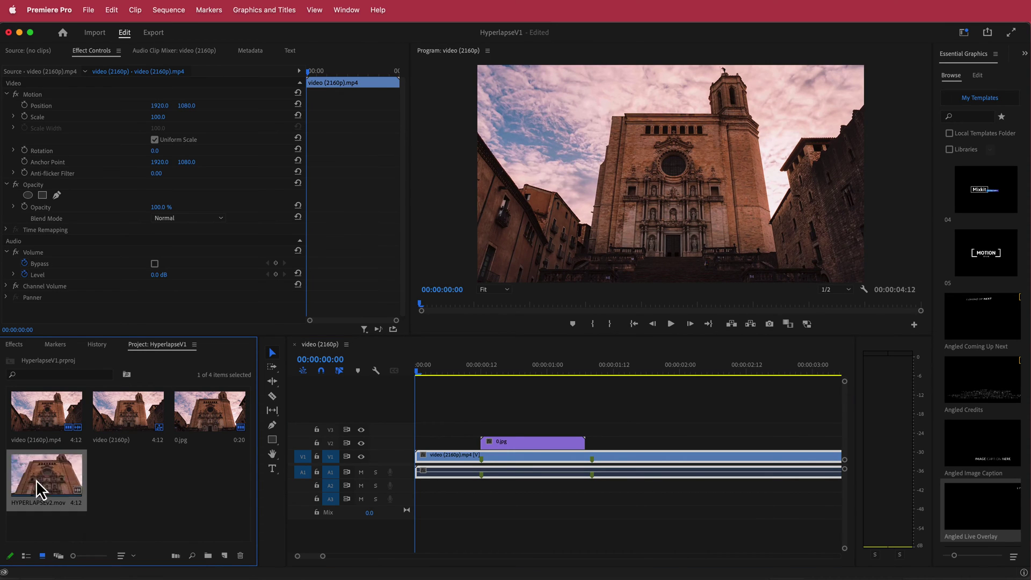
right_click(39, 473)
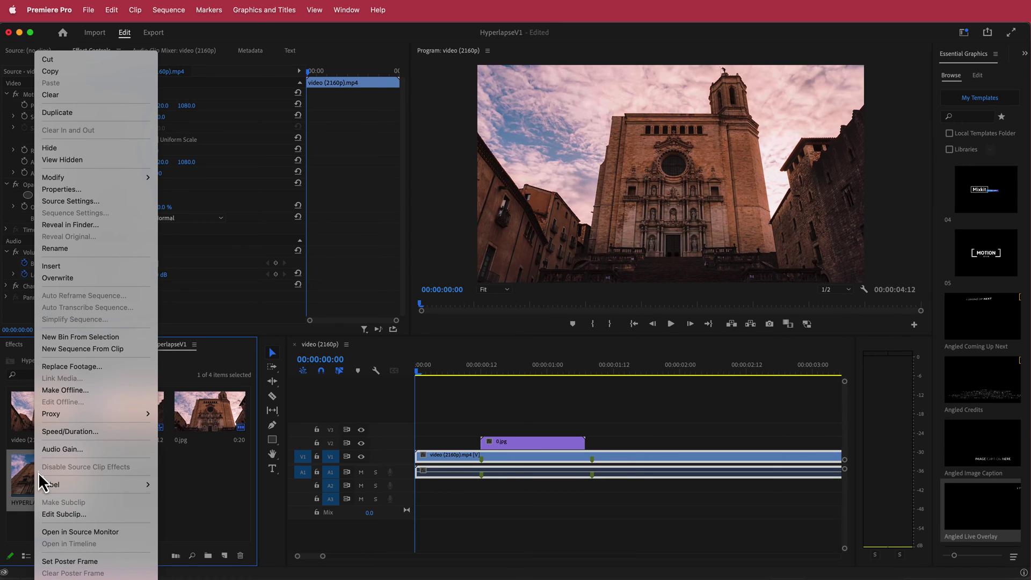
left_click(94, 349)
mouse_move(420, 369)
left_mouse_down()
mouse_move(482, 370)
mouse_move(436, 371)
left_mouse_up()
- Razor the HYPERLAPSEv2 clip at 00:00:00:12 and 00:00:01:07
key("backslash")
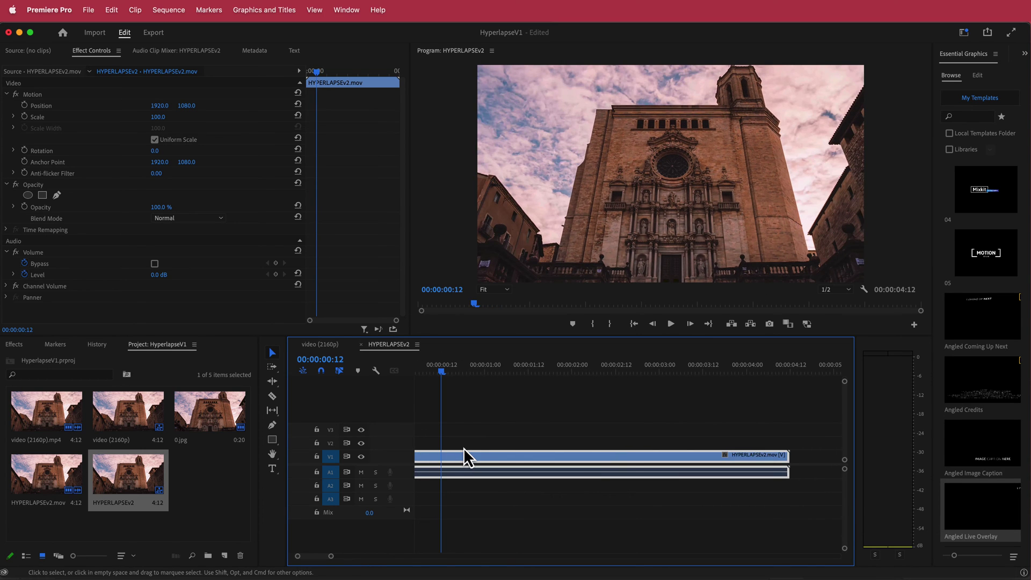
key("c")
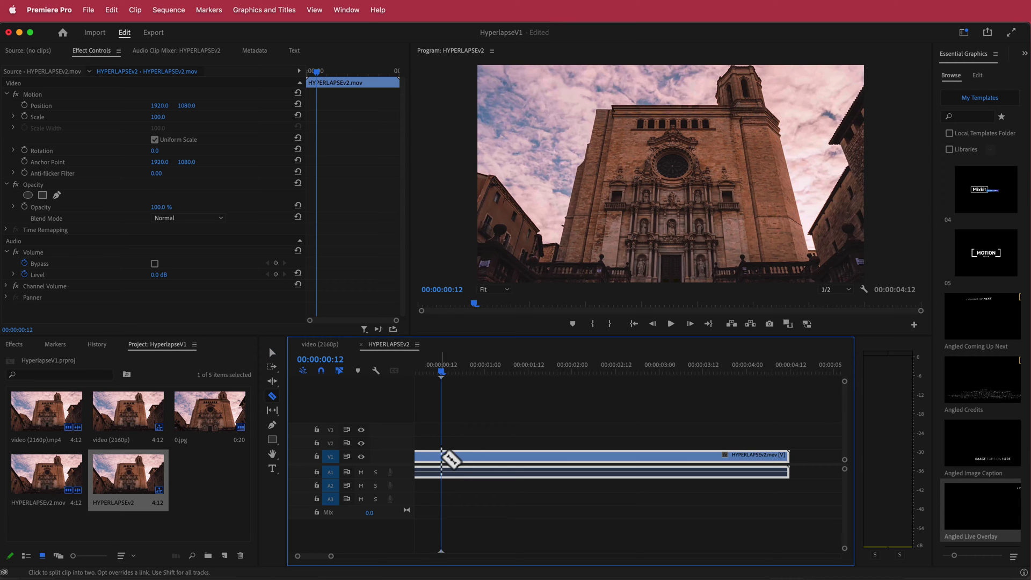
left_click(449, 457)
left_click_drag(442, 374, 510, 375)
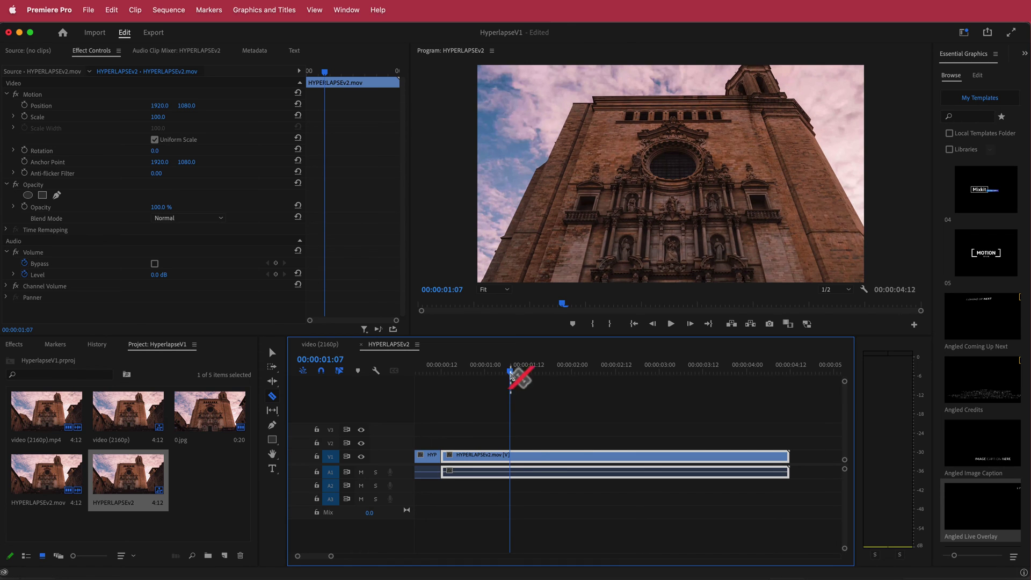
left_click(511, 455)
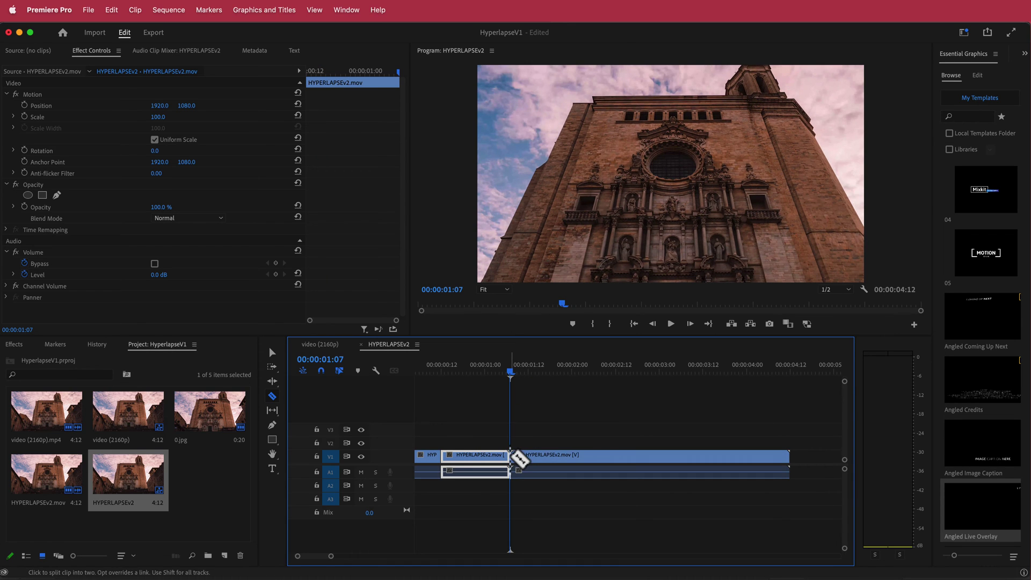
- Drag the last piece about a second later, leaving a gap, and select the middle piece
key("v")
left_click_drag(540, 459, 646, 455)
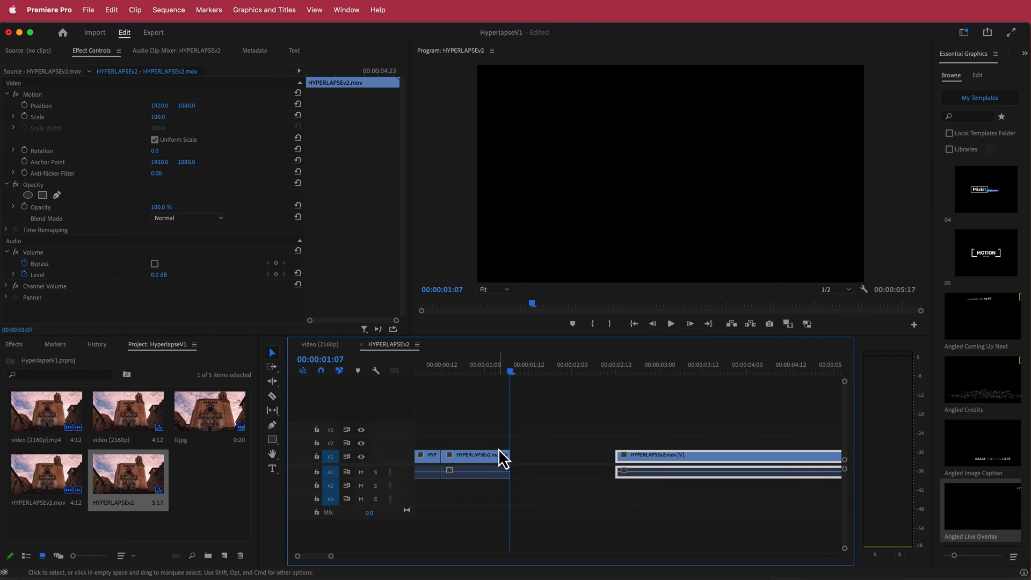
left_click(479, 456)
- Slow the middle piece to 60% with Optical Flow and slide the last piece left to close the gap
right_click(478, 456)
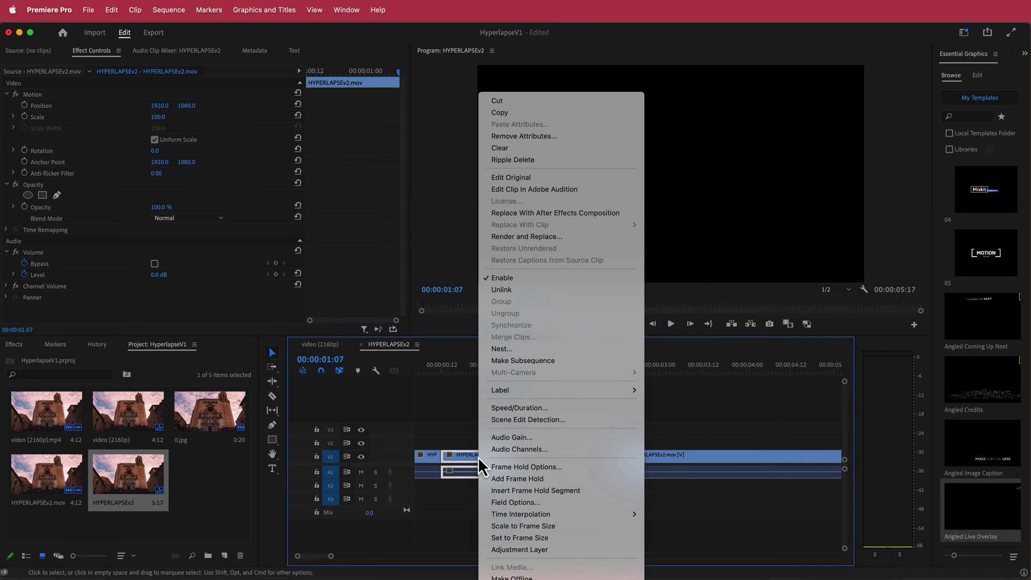
left_click(517, 408)
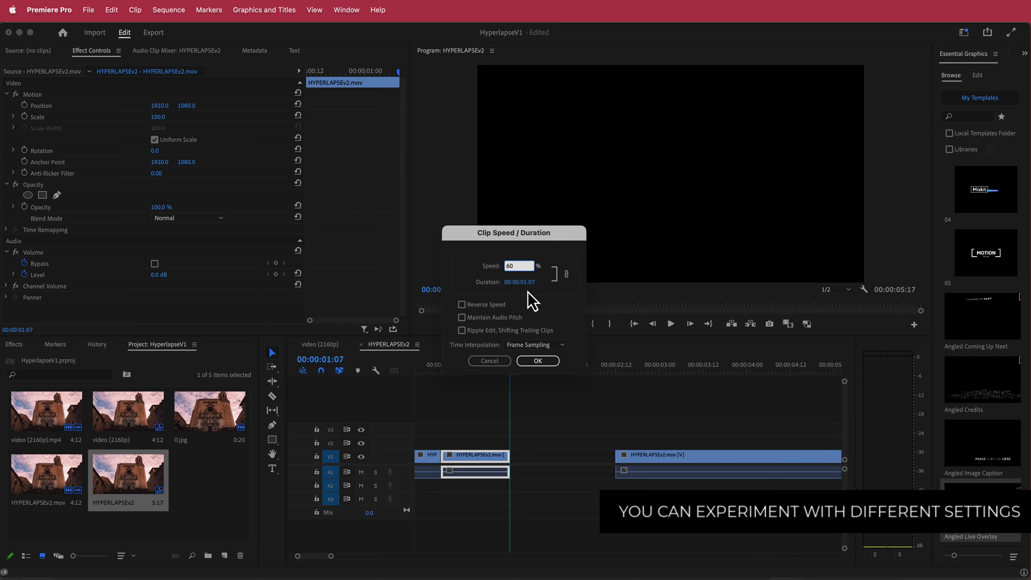
key("Tab")
left_click(525, 345)
left_click(542, 376)
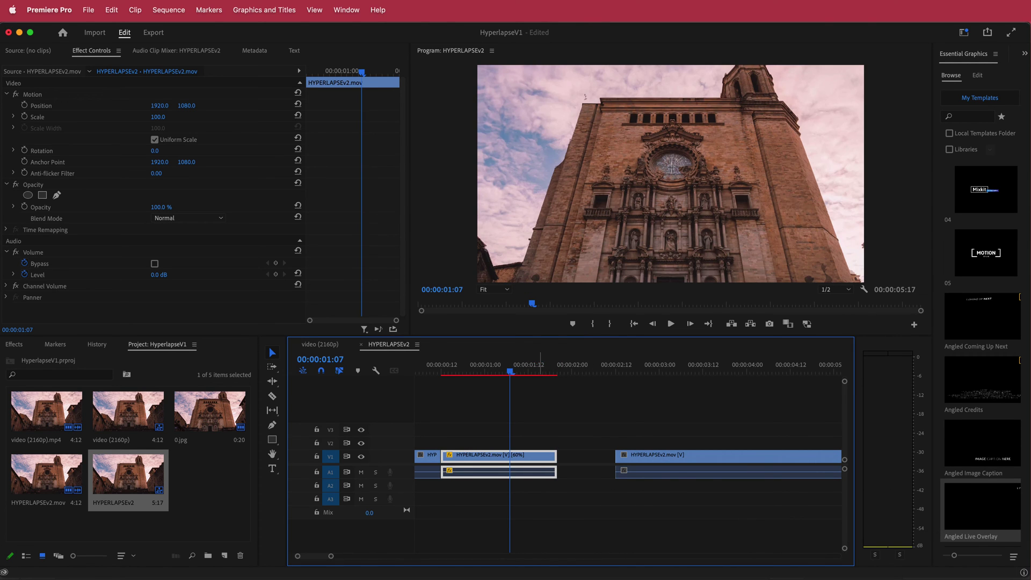
left_click_drag(668, 466, 553, 459)
- Play back the sequence to preview the slowed middle piece
left_click_drag(484, 380, 385, 379)
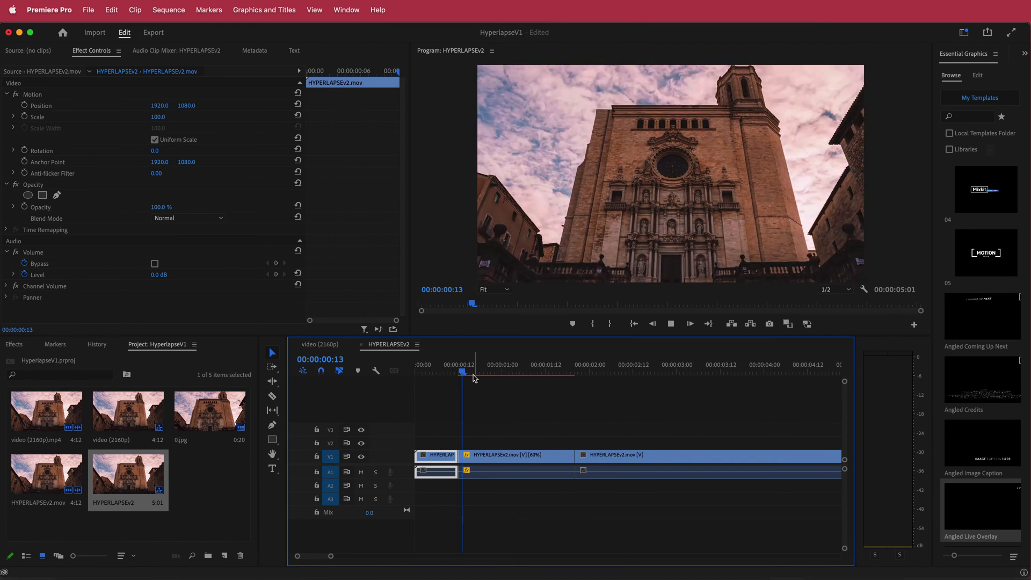
key("space")
left_click_drag(647, 374, 451, 382)
key("space")
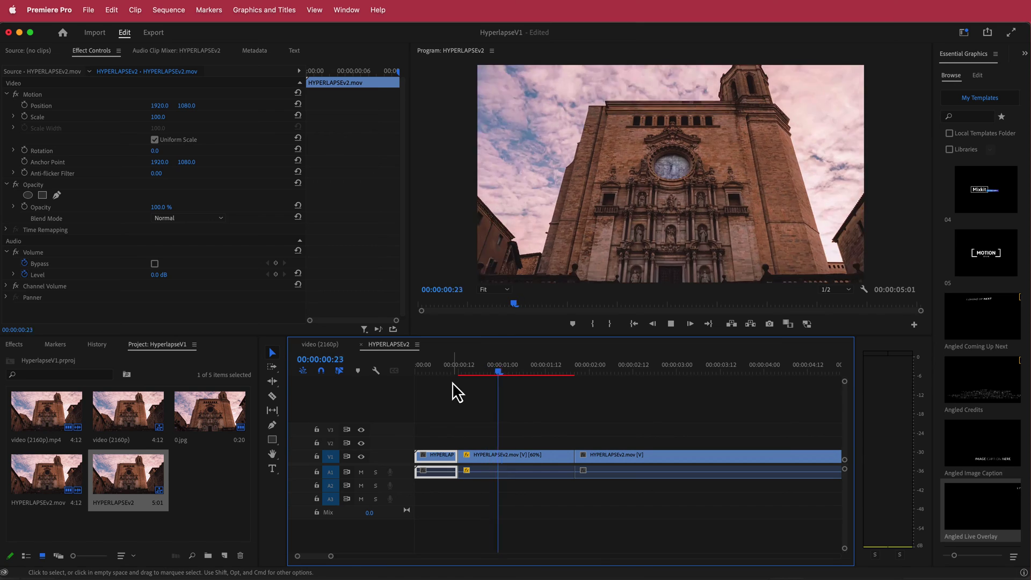
left_click_drag(626, 381, 462, 384)
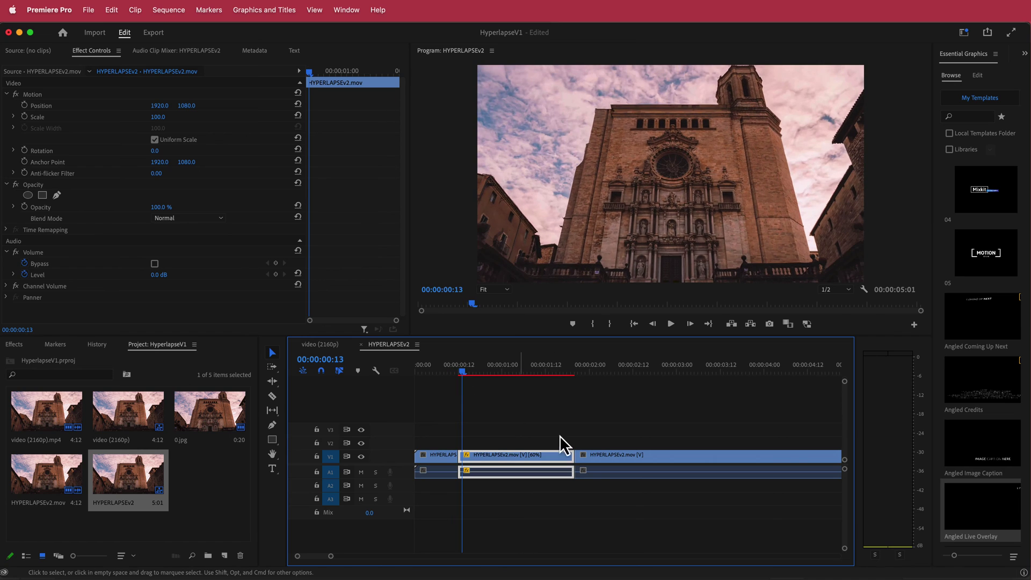
- Undo the 60% change, reapply the middle piece at 75% with Optical Flow, and close the gap
key("ctrl+z")
key("super+z")
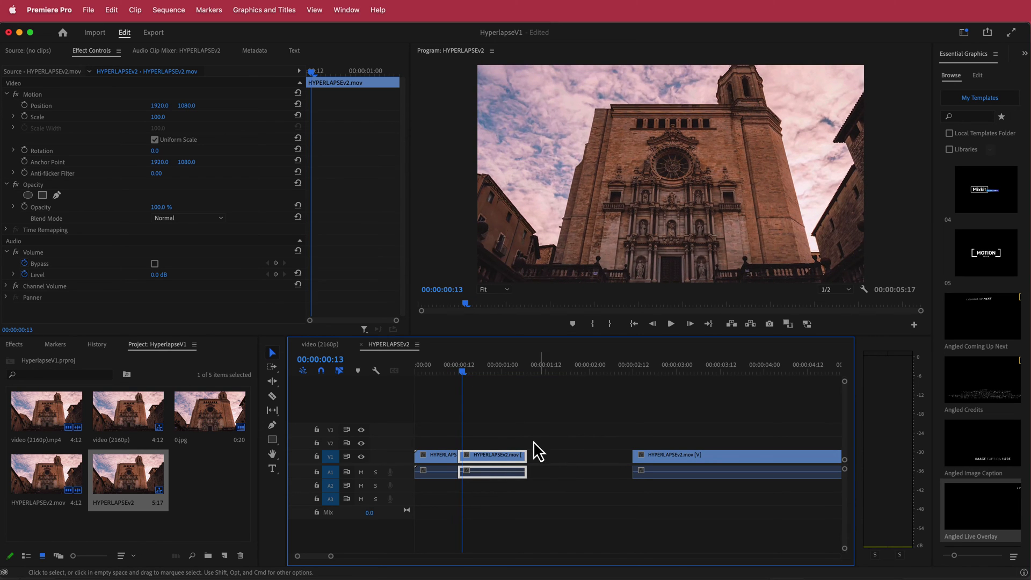
right_click(508, 459)
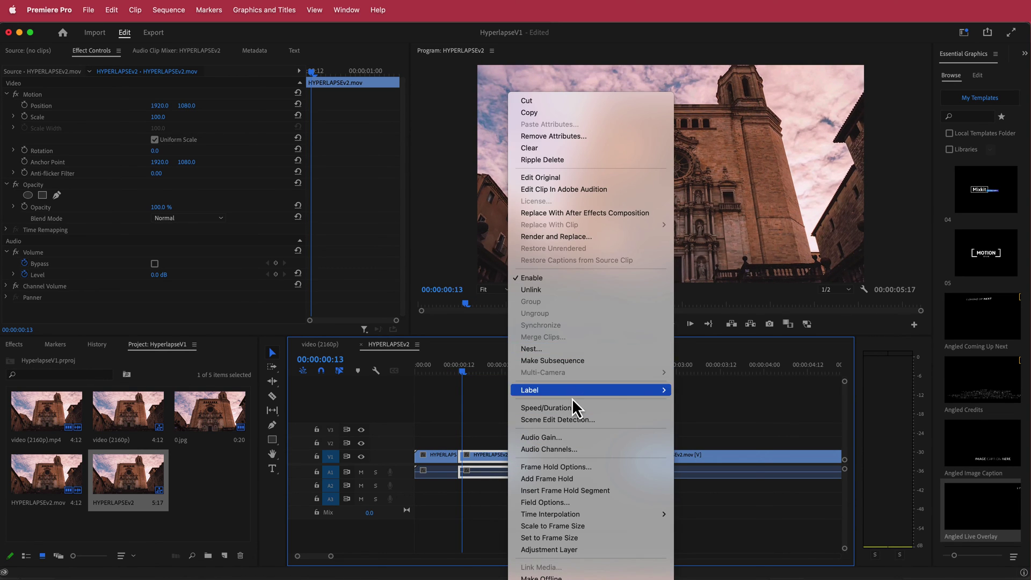
left_click(567, 407)
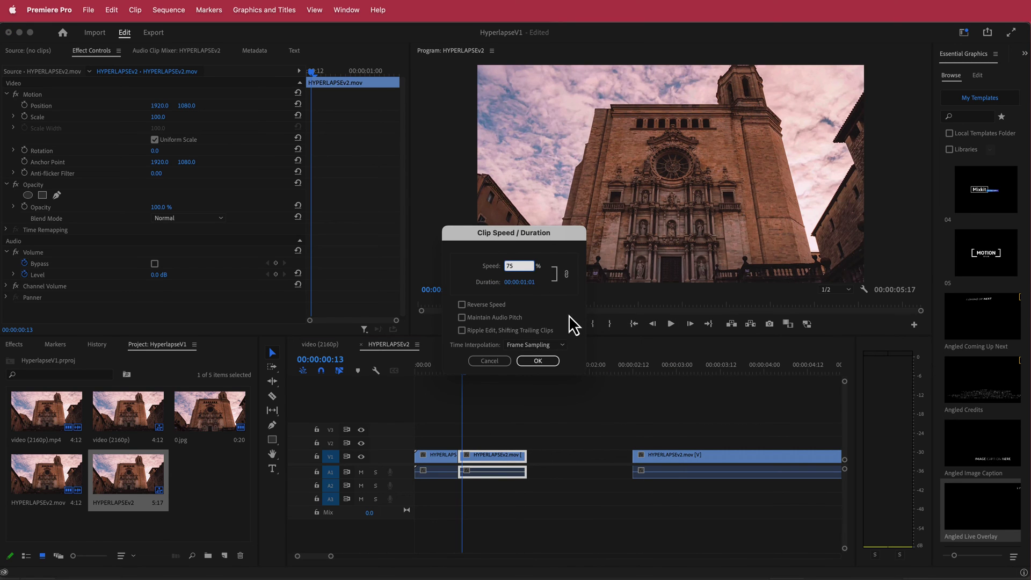
left_click(552, 345)
left_click(549, 379)
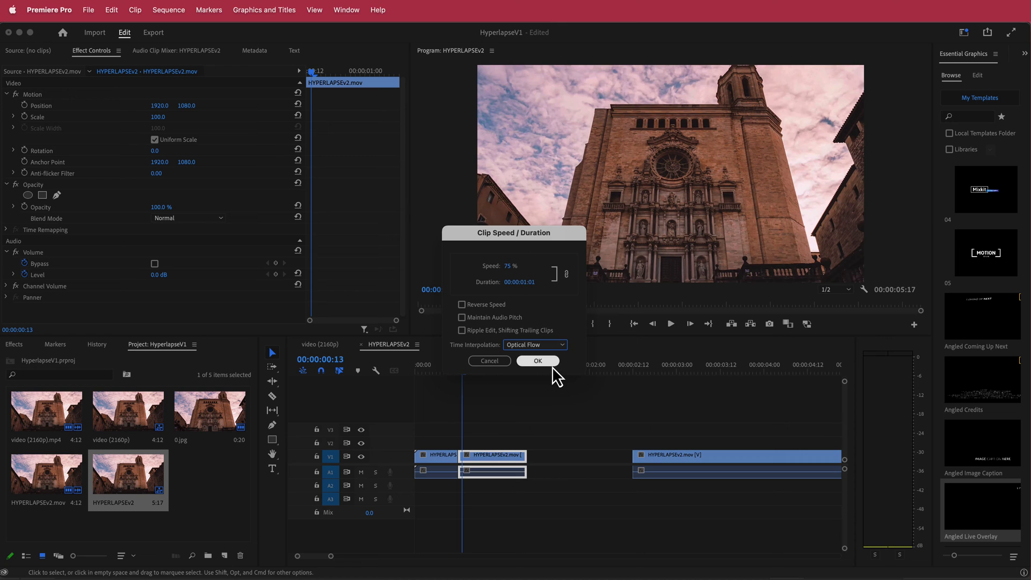
left_click(550, 361)
left_click_drag(661, 455, 397, 374)
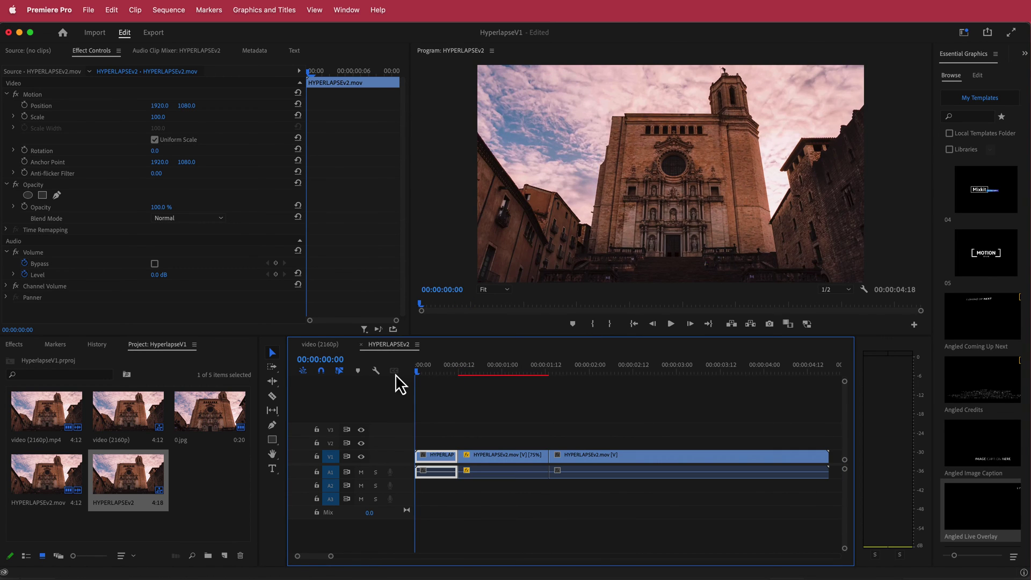
- Play the sequence and park the playhead at about 00:00:02:09 as the clip's end point
key("space")
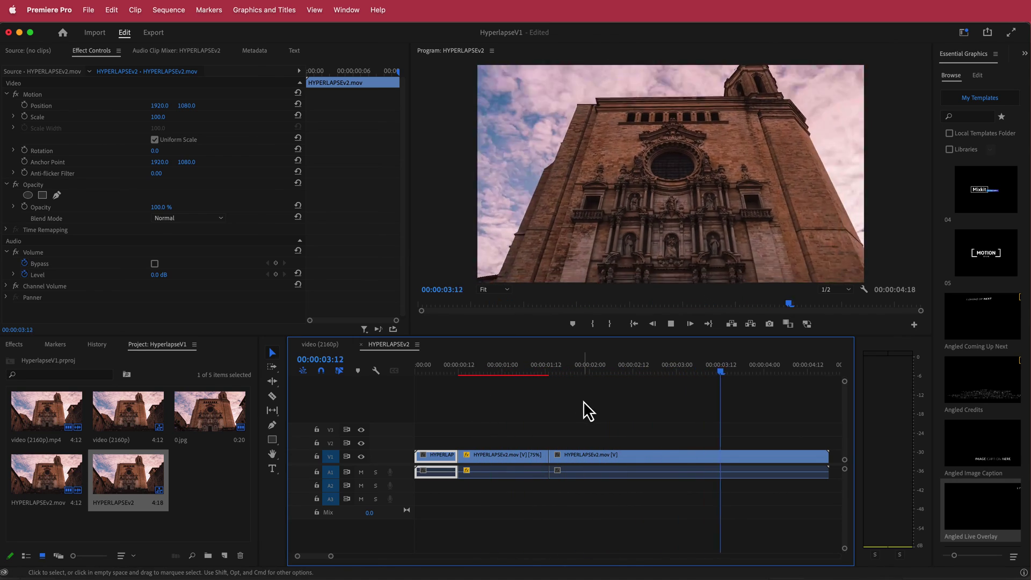
key("space")
key("d")
left_click_drag(752, 380, 403, 404)
key("space")
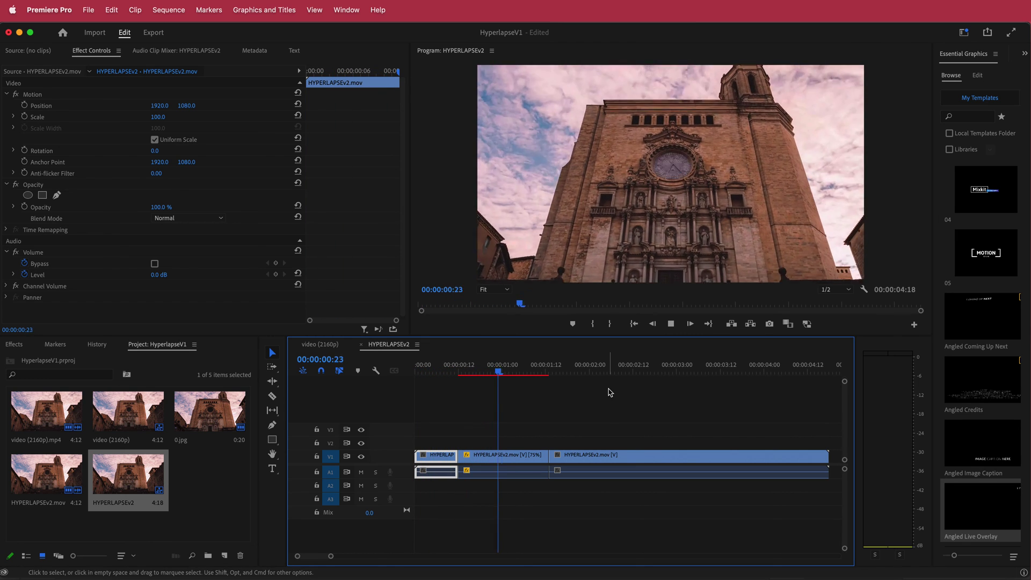
key("space")
key("d")
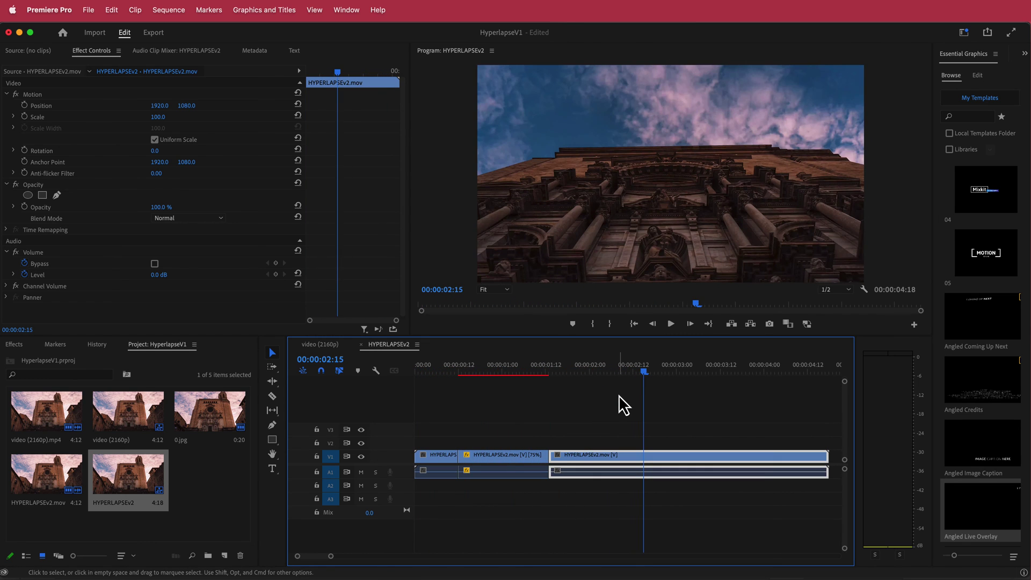
mouse_move(646, 374)
left_mouse_down()
mouse_move(628, 373)
mouse_move(639, 373)
left_mouse_up()
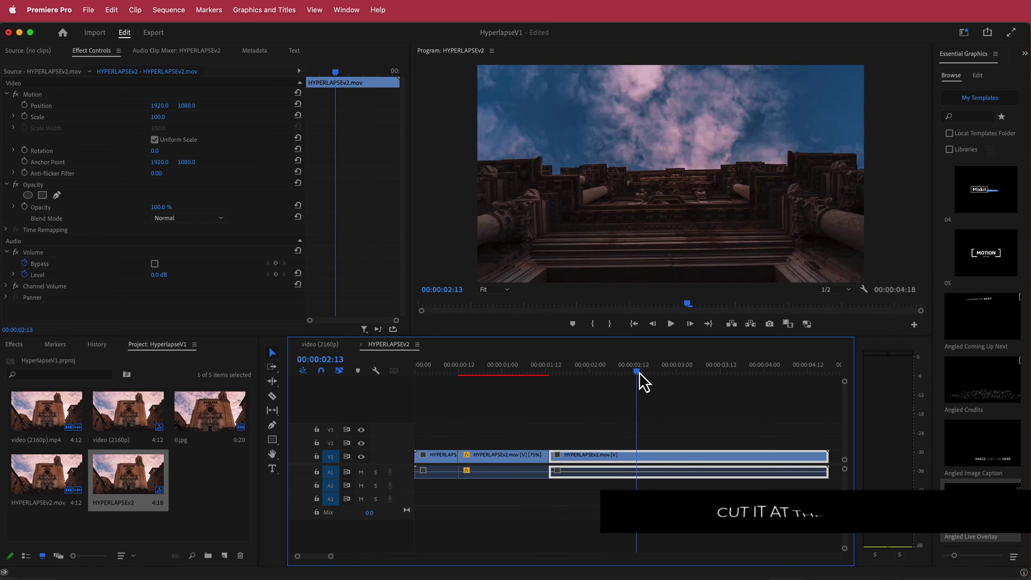
mouse_move(638, 370)
left_mouse_down()
mouse_move(624, 369)
mouse_move(632, 370)
left_mouse_up()
- Razor the clip at the end point and delete the leftover tail piece
key("c")
left_click(635, 457)
key("v")
left_click(667, 466)
key("Delete")
- Nest the three remaining pieces into Nested Sequence 01
left_click_drag(664, 442, 417, 485)
right_click(436, 457)
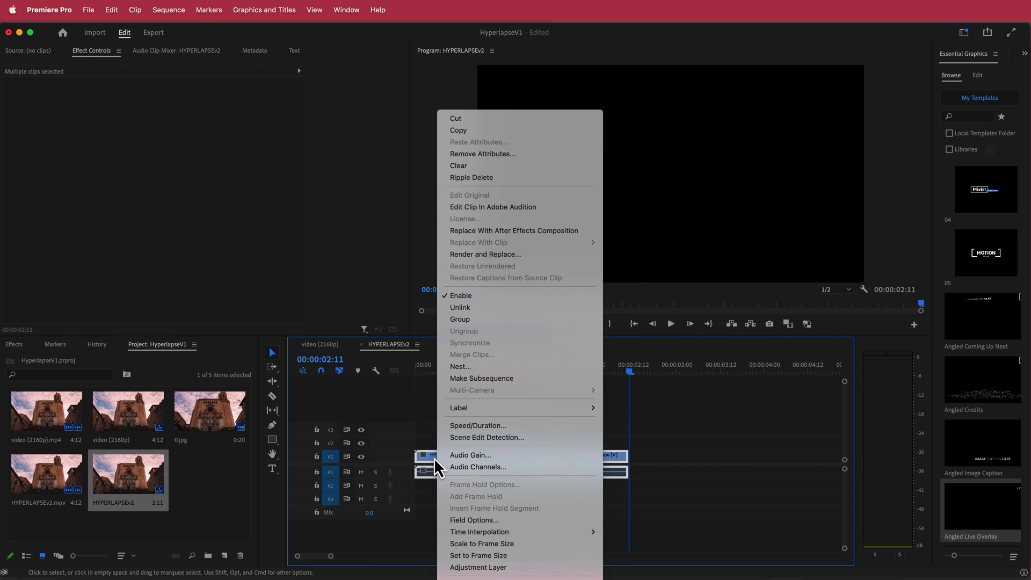
left_click(475, 367)
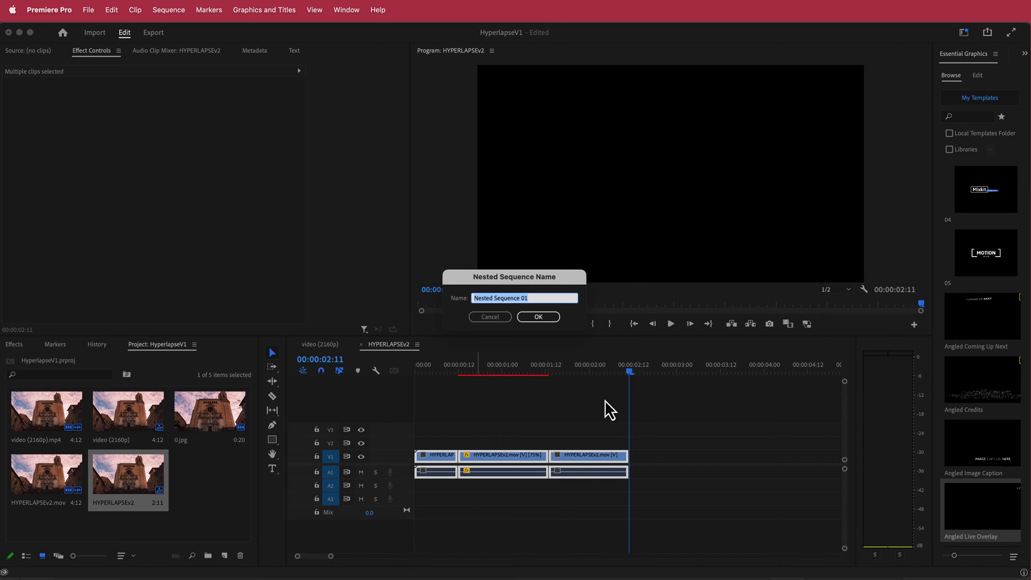
left_click(541, 319)
left_click(568, 455)
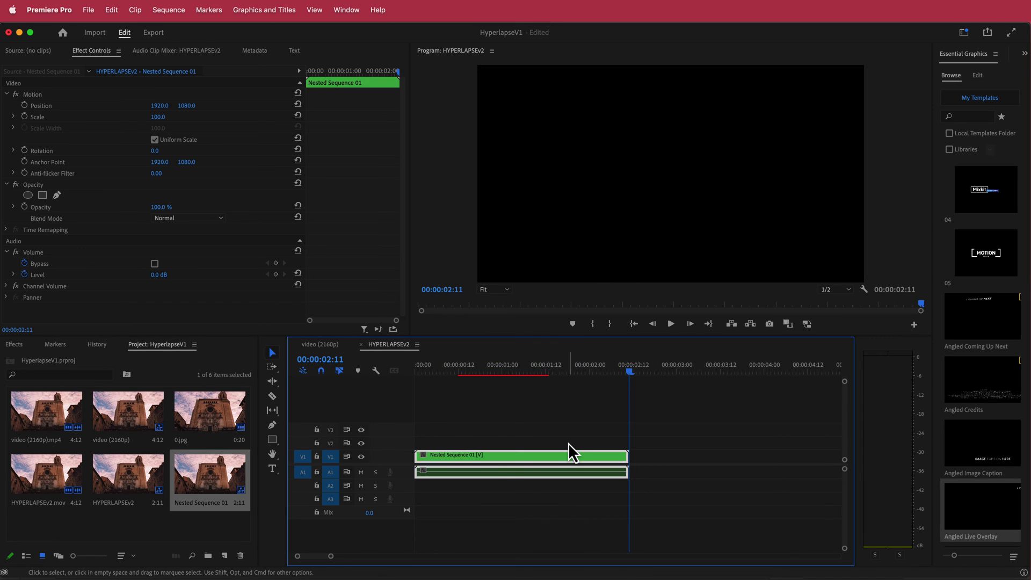
- Duplicate Nested Sequence 01 after the original and set the copy to reverse speed with Optical Flow
left_click_drag(501, 465, 712, 454)
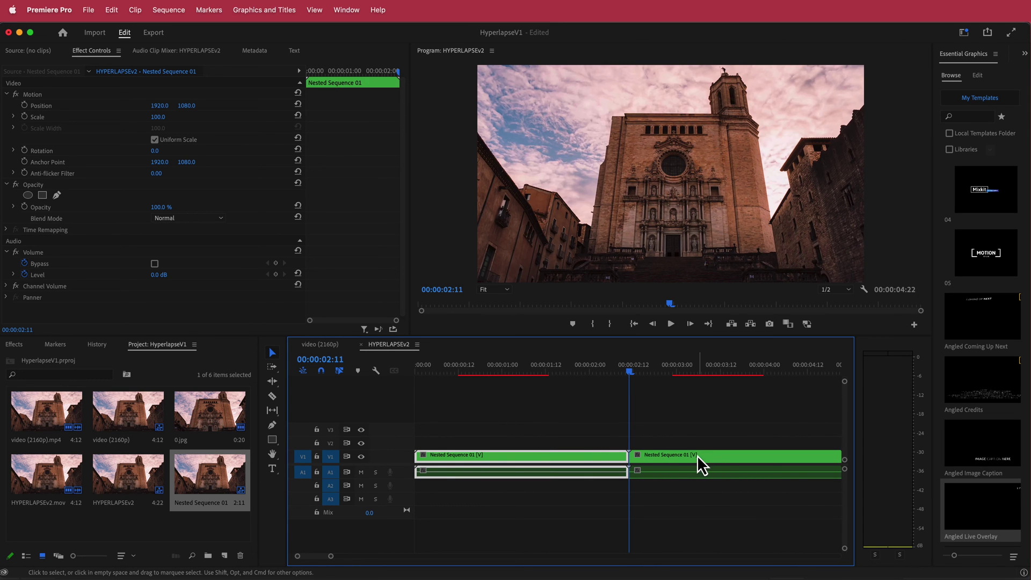
right_click(726, 456)
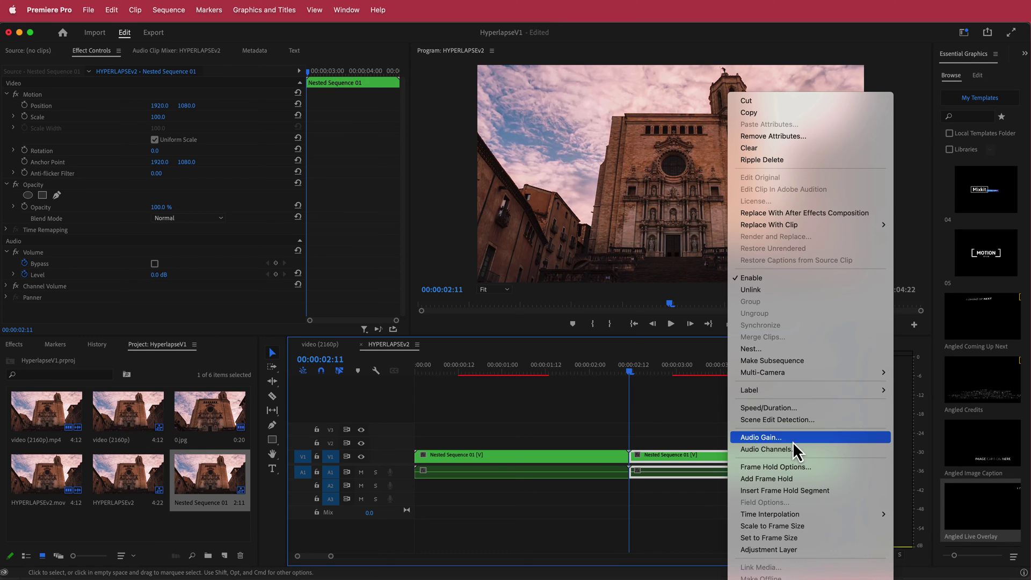
left_click(785, 411)
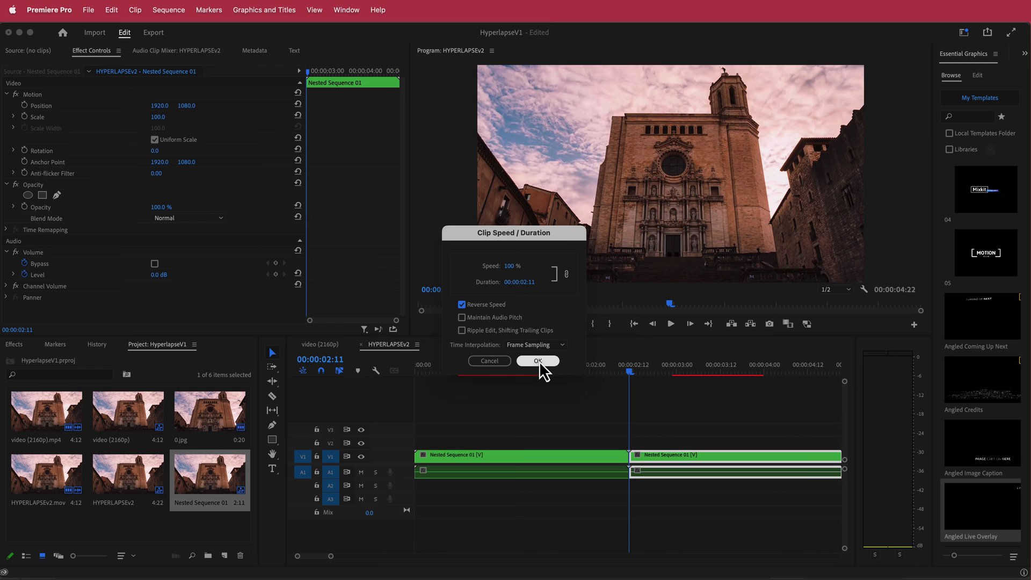
left_click(546, 347)
left_click(548, 385)
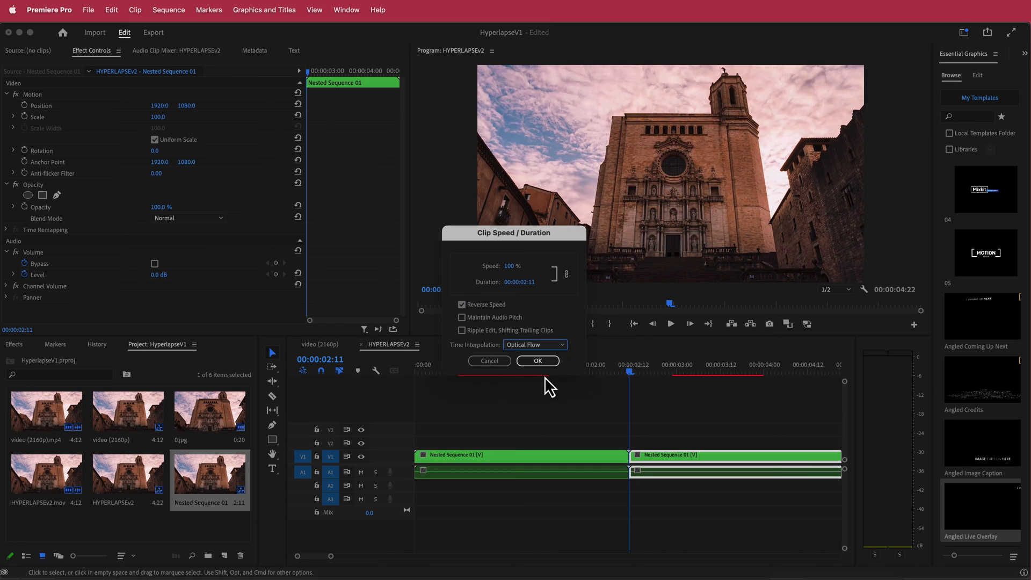
left_click(537, 361)
left_click_drag(629, 375, 398, 382)
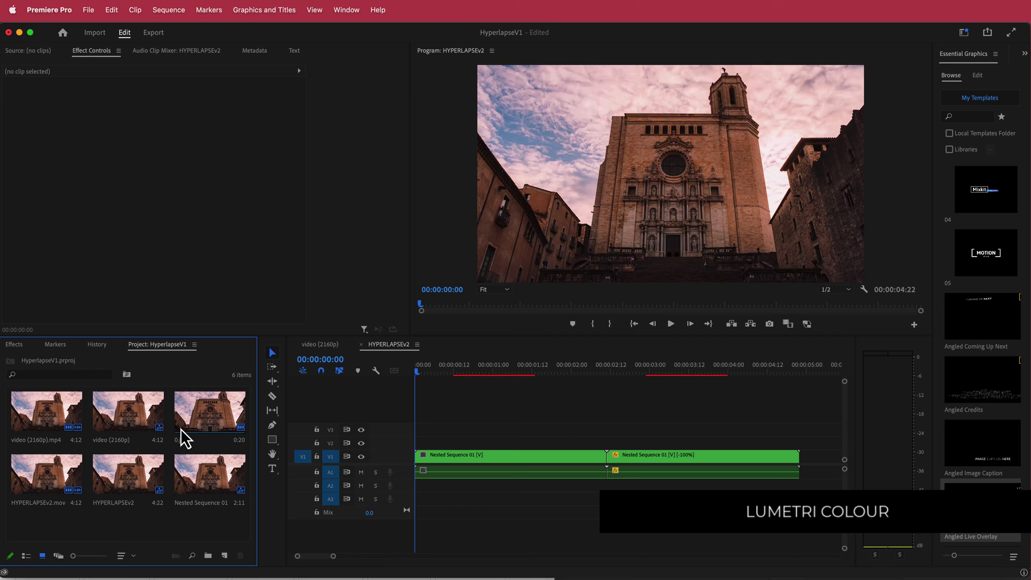
- Create an adjustment layer and place it on V3 above both nested clips
right_click(175, 521)
mouse_move(210, 513)
left_click(320, 543)
left_click(581, 344)
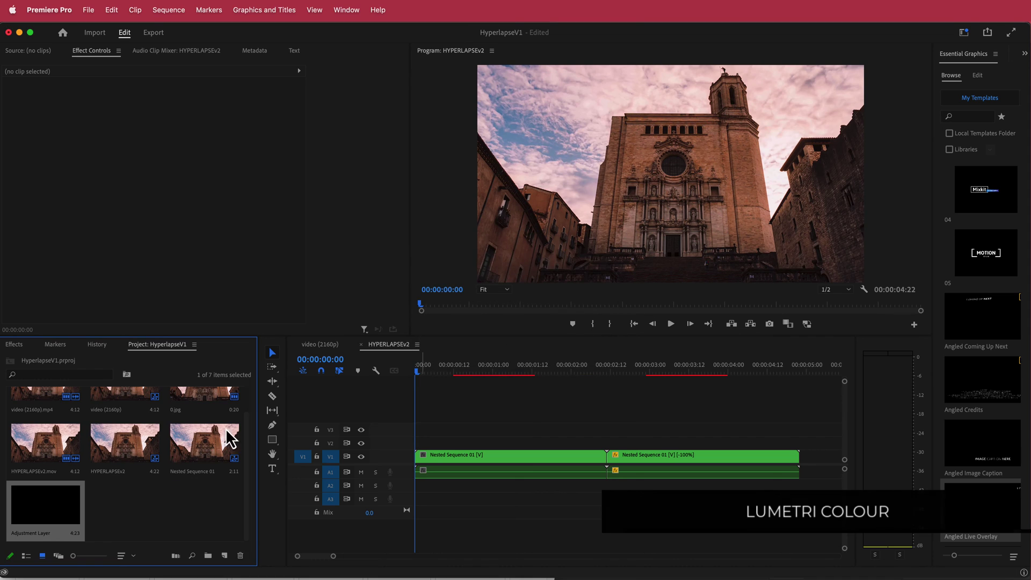
left_click_drag(39, 497, 404, 433)
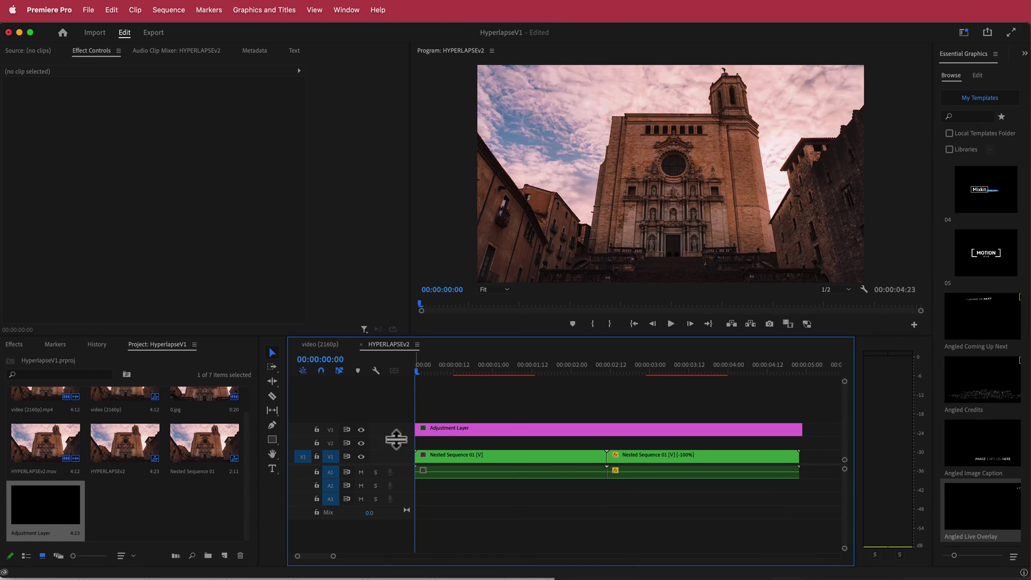
- Search the Effects panel for 'lumetri c' and select Lumetri Color
left_click(14, 344)
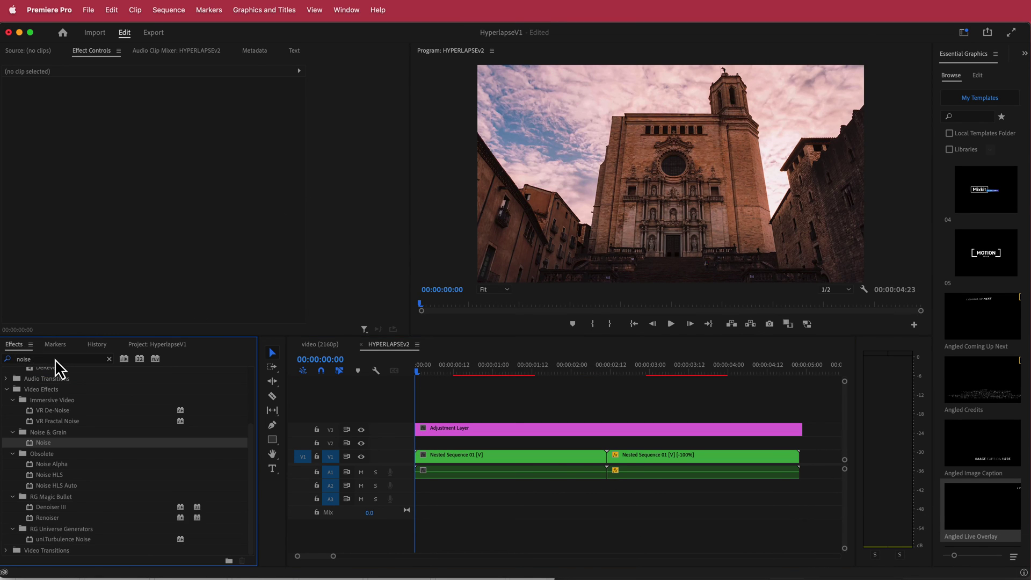
left_click(51, 359)
type("lu")
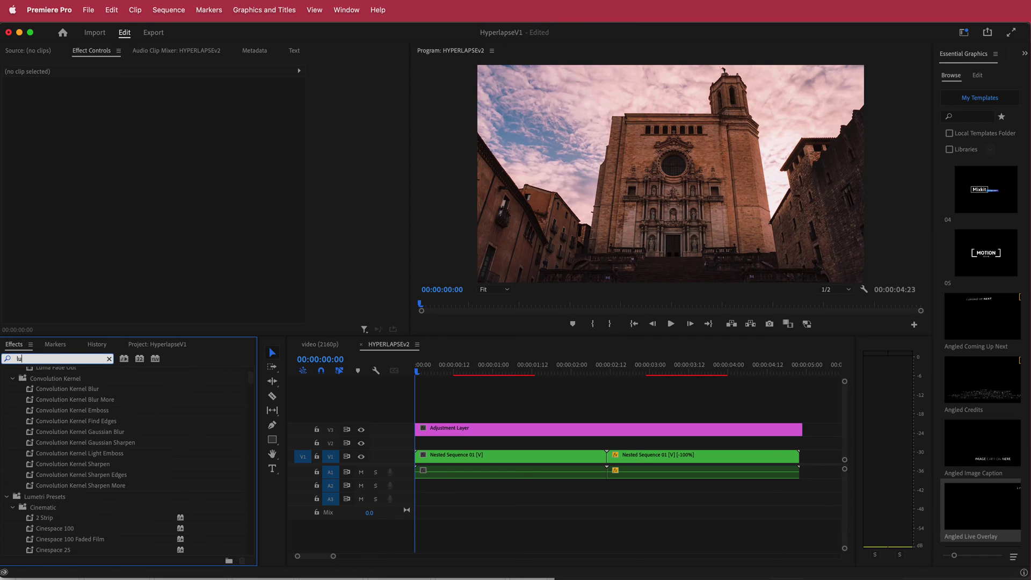
type("metri c")
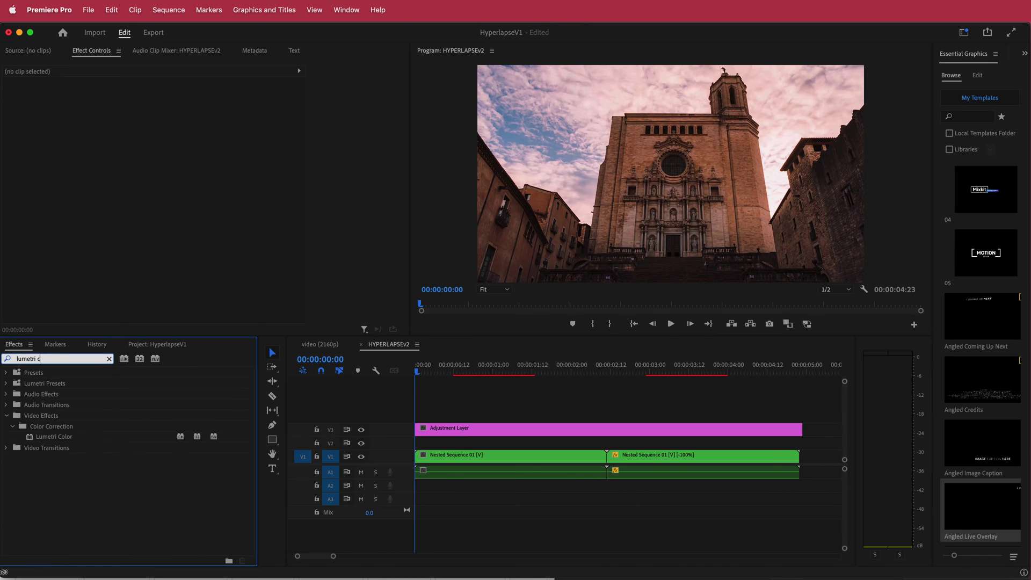
left_click(66, 437)
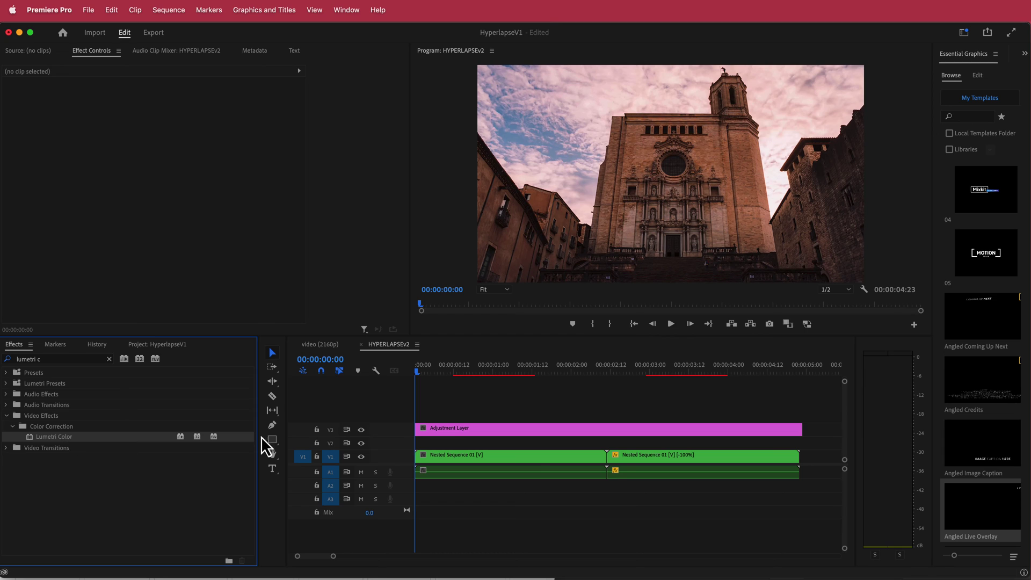
- Apply Lumetri Color to the adjustment layer and expand its Creative section
left_click_drag(77, 439, 472, 431)
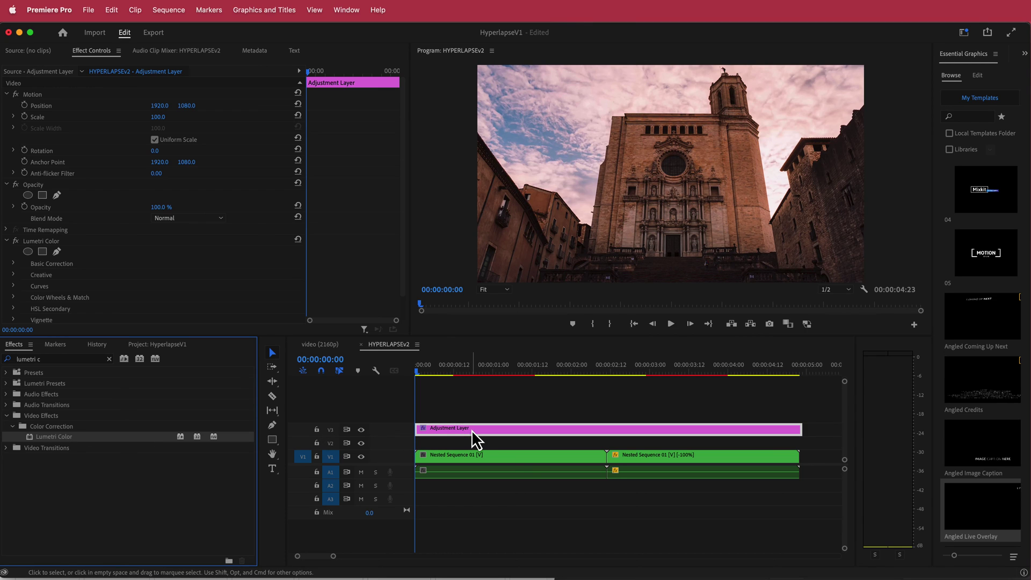
left_click_drag(405, 131, 400, 168)
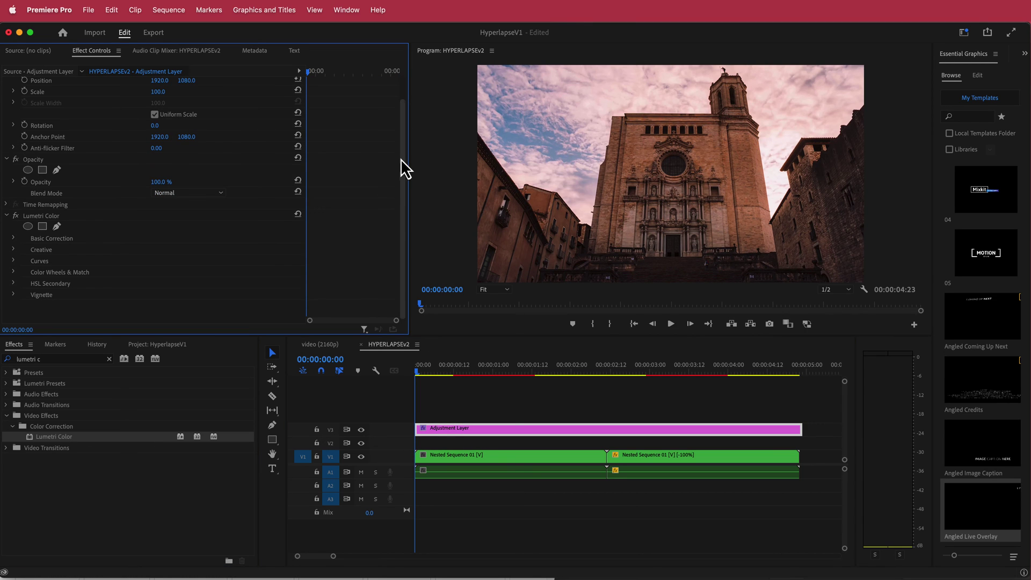
left_click(13, 250)
scroll(241, 225, "down", 3)
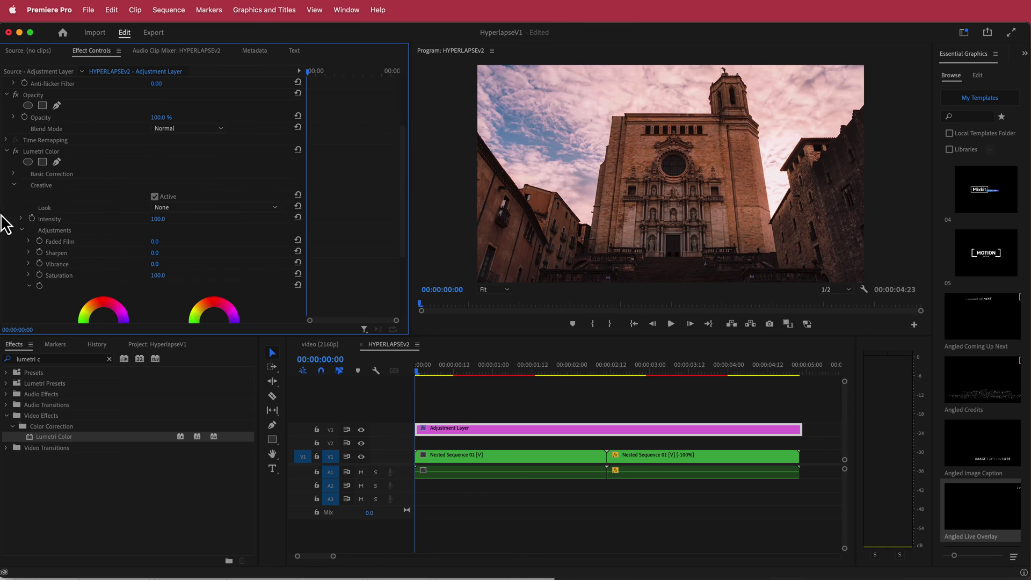
- Set the Creative look to SL GOLD RUSH HDR, then toggle the look off to compare
left_click(188, 209)
scroll(242, 329, "down", 8)
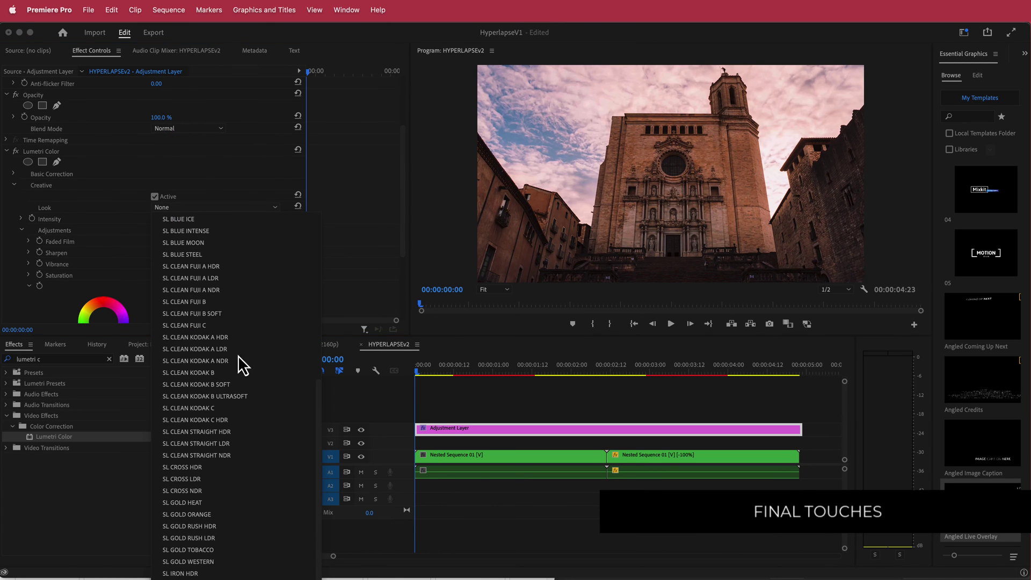
scroll(243, 410, "down", 2)
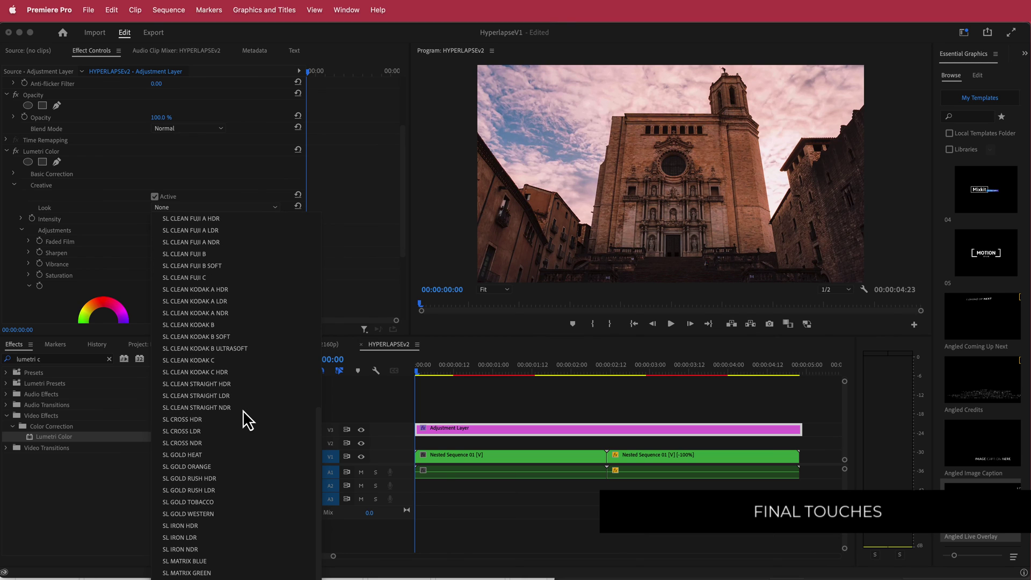
left_click(214, 492)
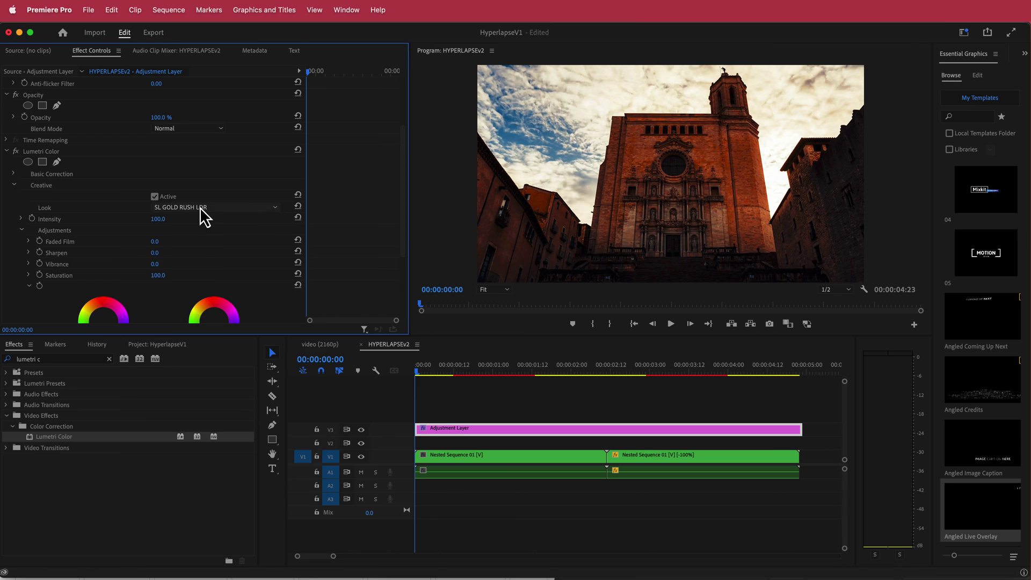
left_click(199, 207)
left_click(213, 479)
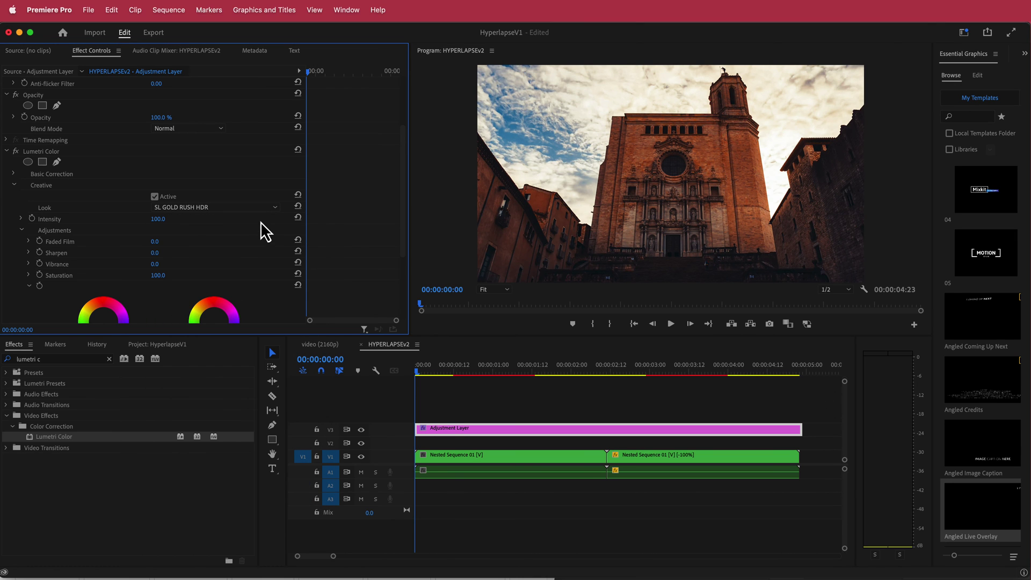
left_click(155, 197)
- Re-enable the Lumetri Creative look and scrub the graded sequence to about 00:00:00:10
left_click(155, 197)
mouse_move(421, 372)
left_mouse_down()
mouse_move(778, 371)
mouse_move(406, 385)
left_mouse_up()
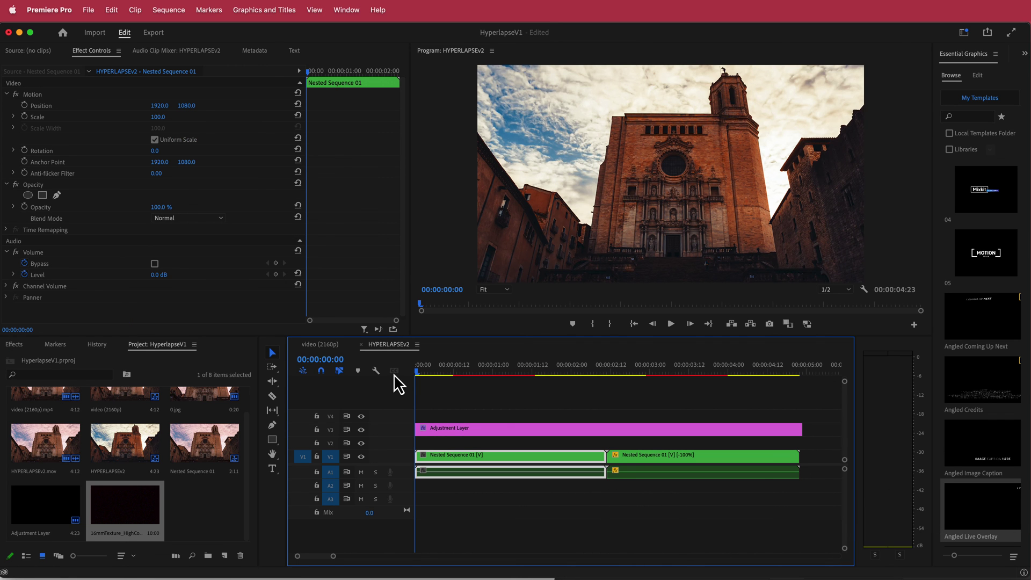
left_click_drag(418, 370, 371, 392)
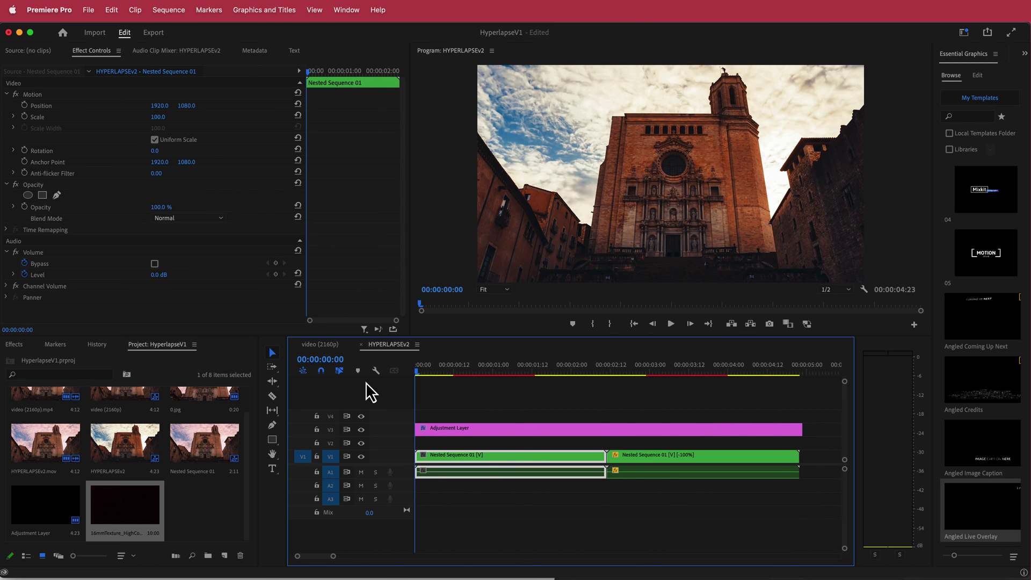